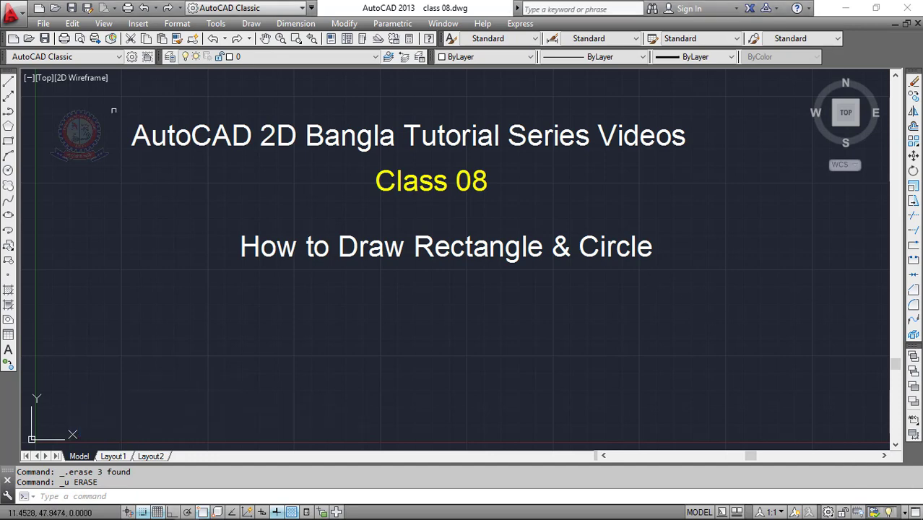
Erase the three title text lines using a selection window
{"action": "left_click", "coordinate": [102, 110]}
{"action": "left_click", "coordinate": [792, 347]}
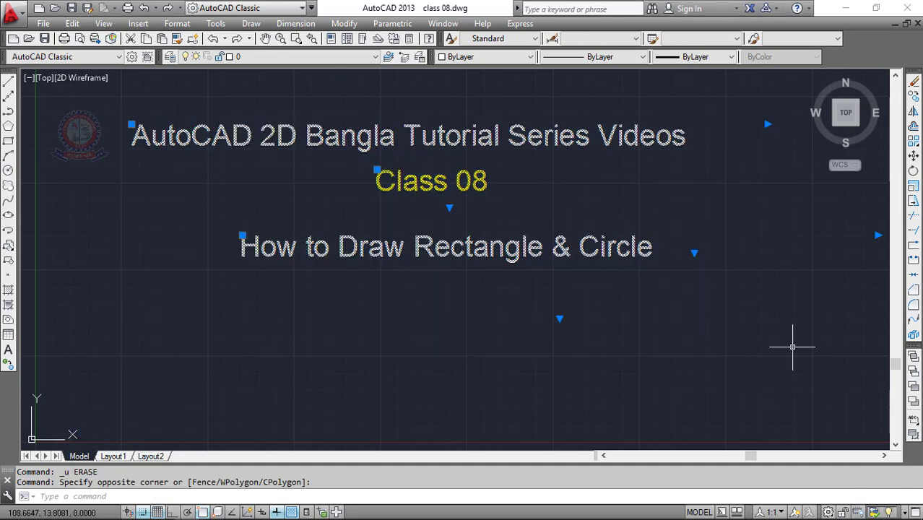
{"action": "key", "text": "Delete"}
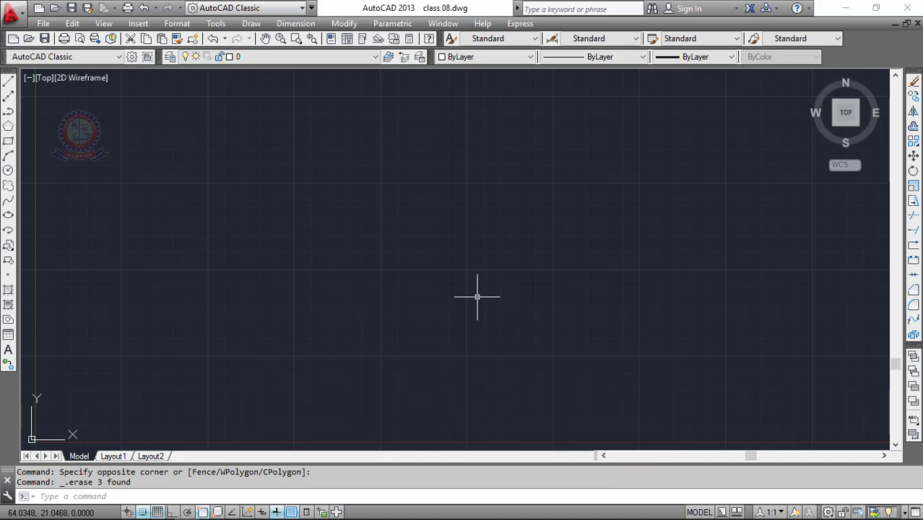
{"action": "left_click", "coordinate": [8, 141]}
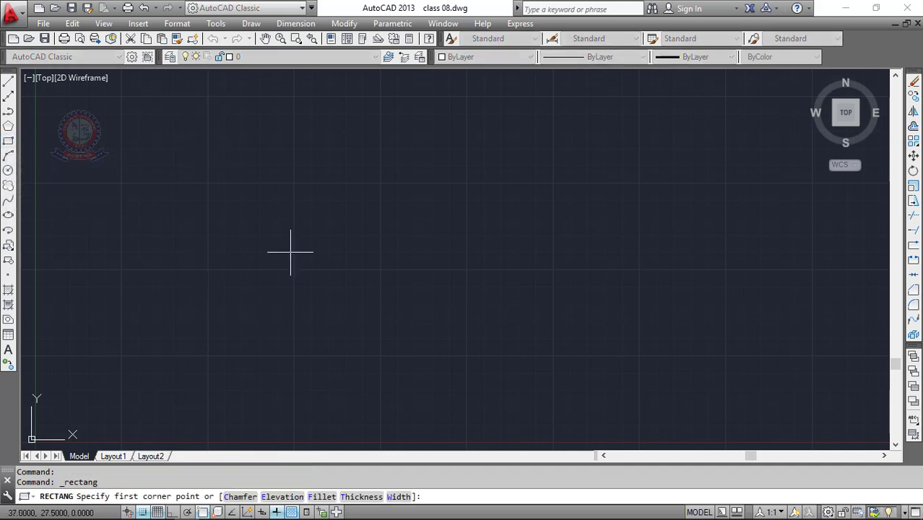
{"action": "left_click", "coordinate": [209, 158]}
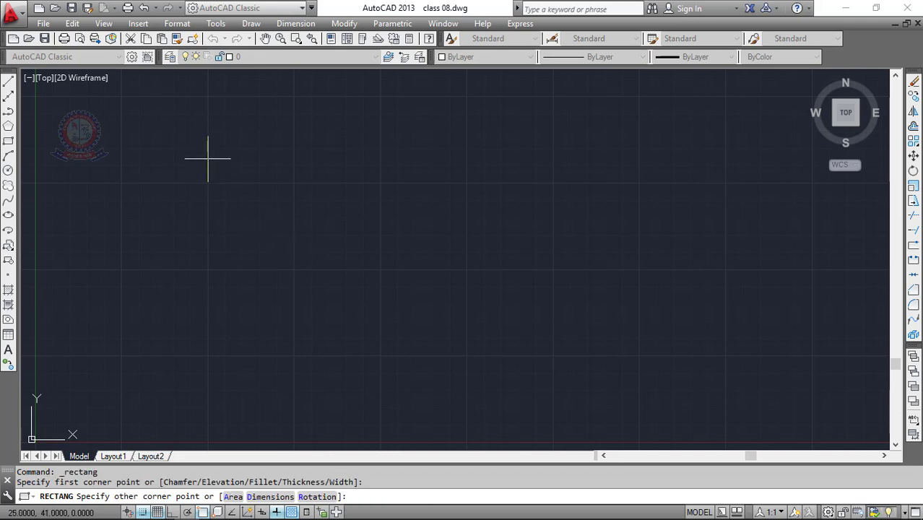
{"action": "left_click", "coordinate": [557, 359]}
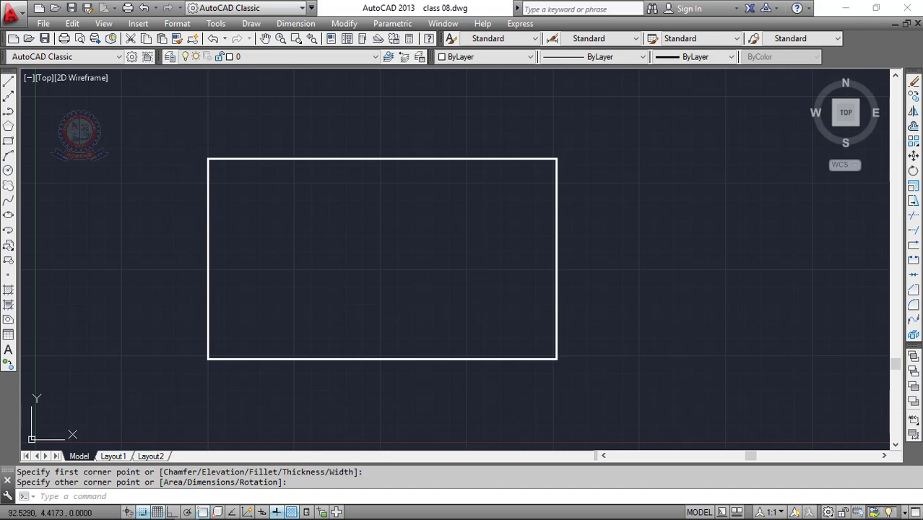
{"action": "left_click", "coordinate": [675, 413]}
{"action": "left_click", "coordinate": [130, 138]}
{"action": "key", "text": "Delete"}
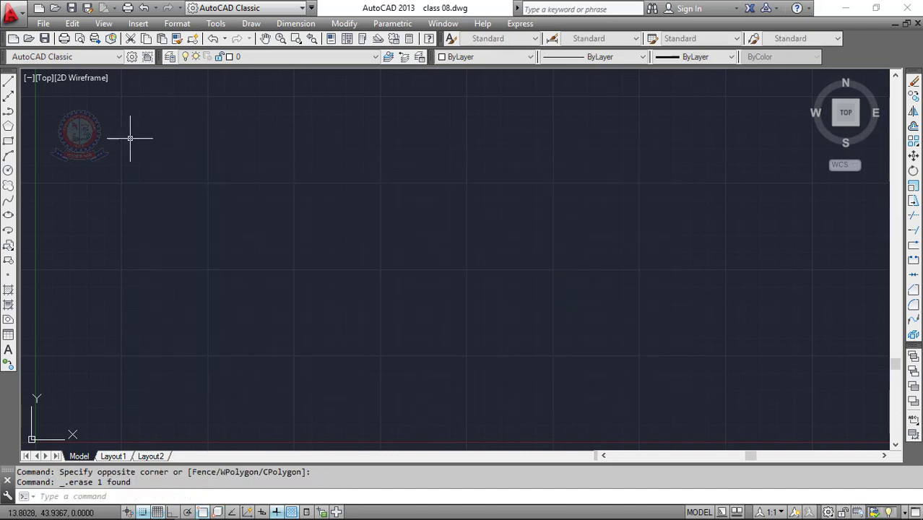
{"action": "left_click", "coordinate": [7, 141]}
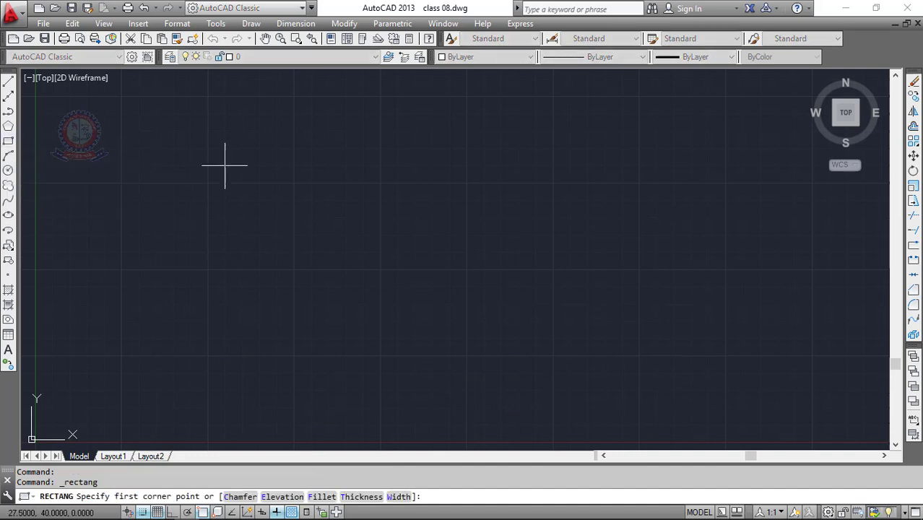
{"action": "left_click", "coordinate": [208, 118]}
{"action": "left_click", "coordinate": [547, 318]}
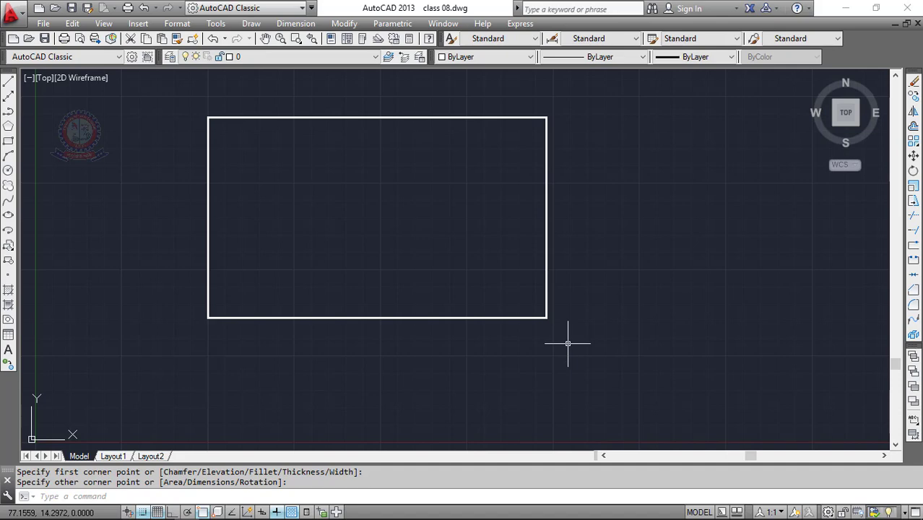
{"action": "left_click", "coordinate": [585, 354]}
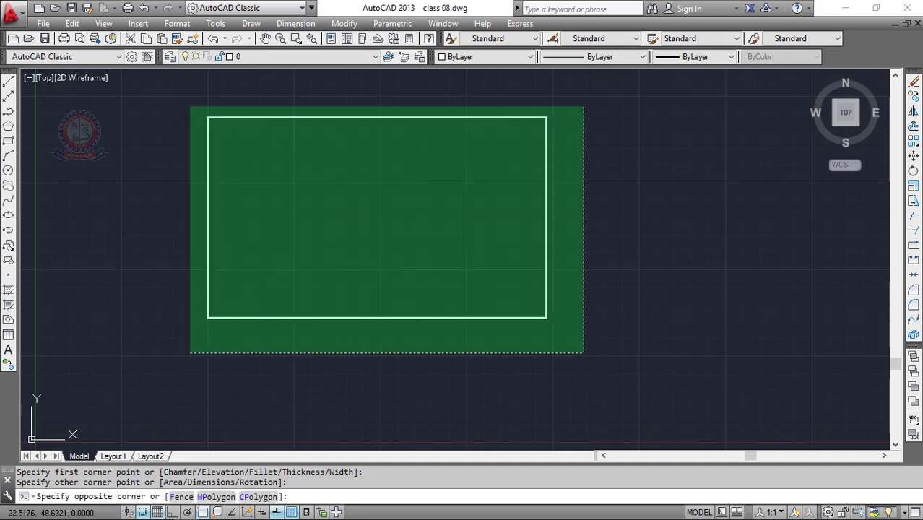
{"action": "left_click", "coordinate": [202, 107]}
{"action": "key", "text": "Delete"}
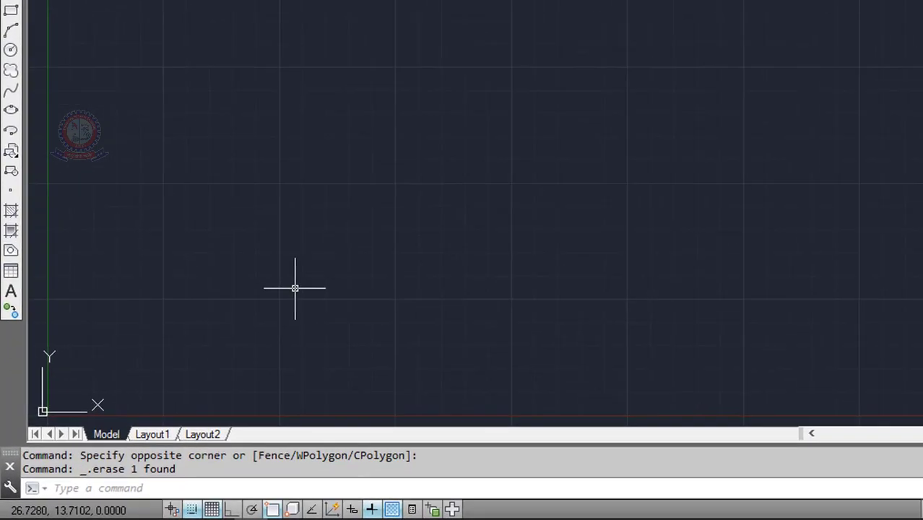
{"action": "type", "text": "rec"}
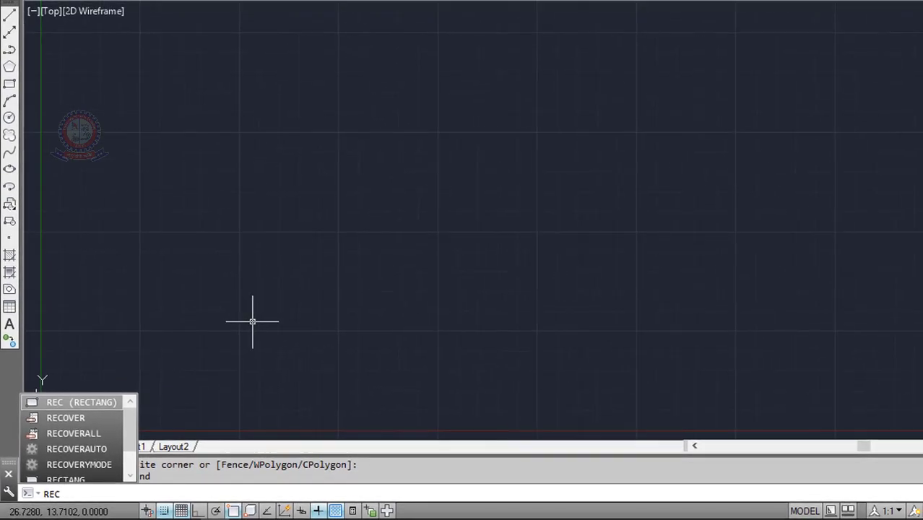
{"action": "key", "text": "Return"}
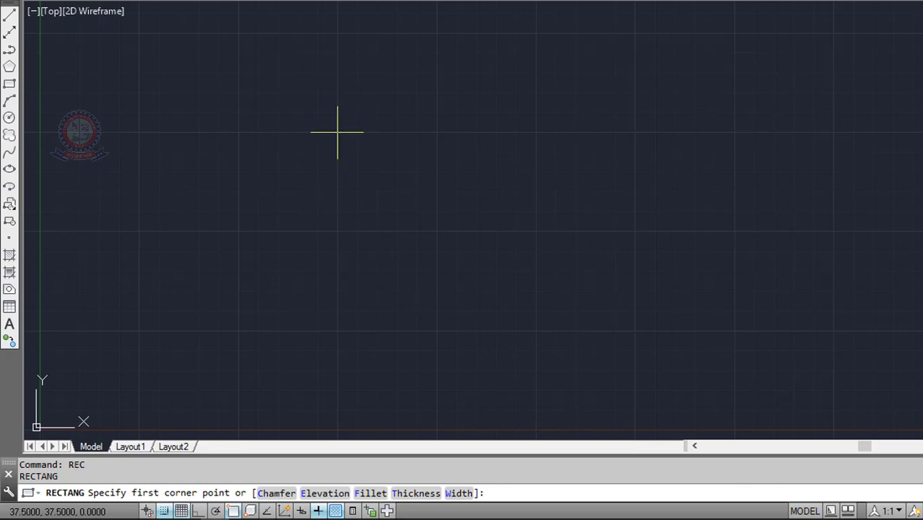
{"action": "left_click", "coordinate": [337, 132]}
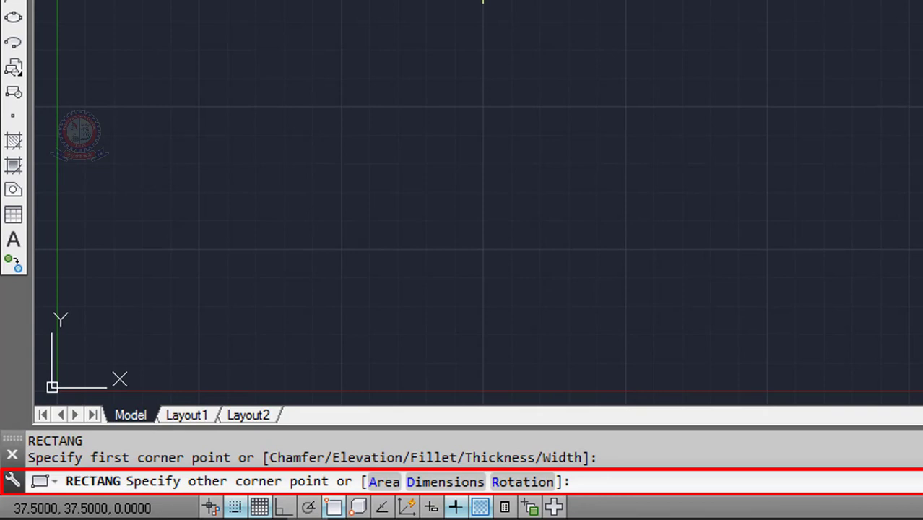
{"action": "key", "text": "F8"}
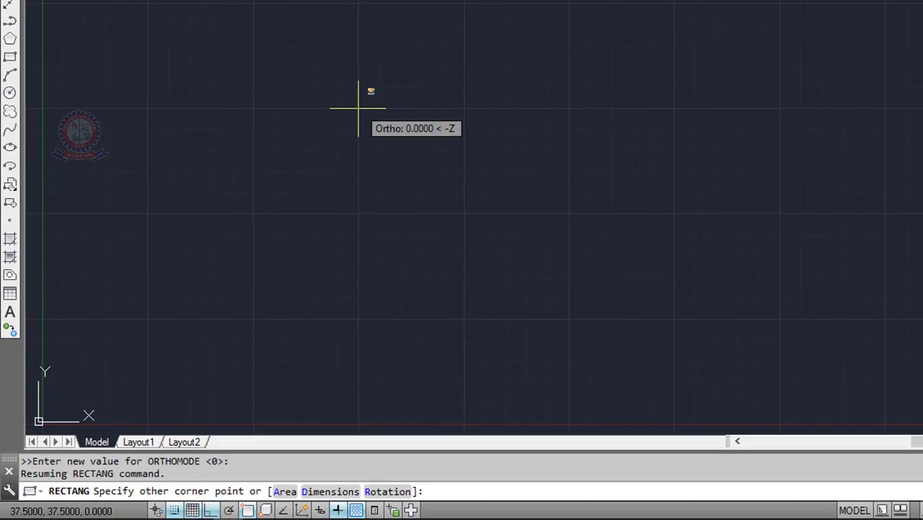
{"action": "type", "text": "@"}
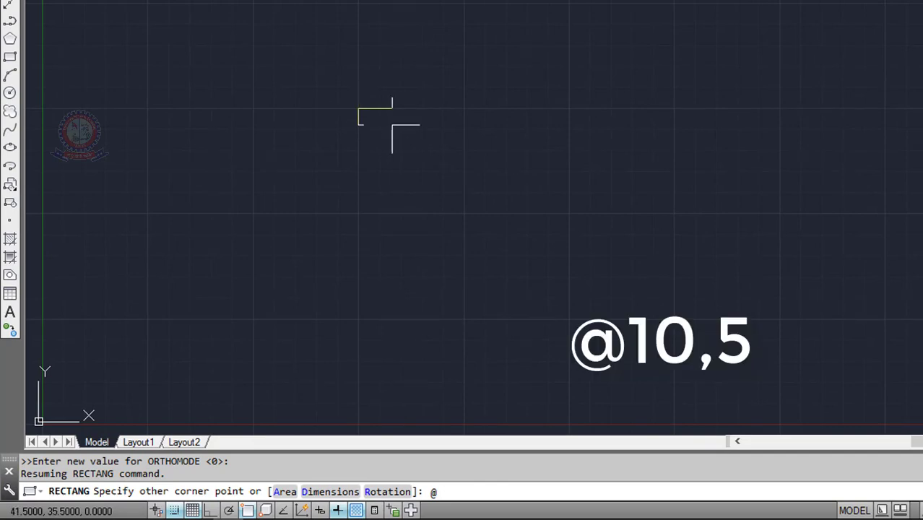
{"action": "type", "text": "10"}
{"action": "type", "text": ",5"}
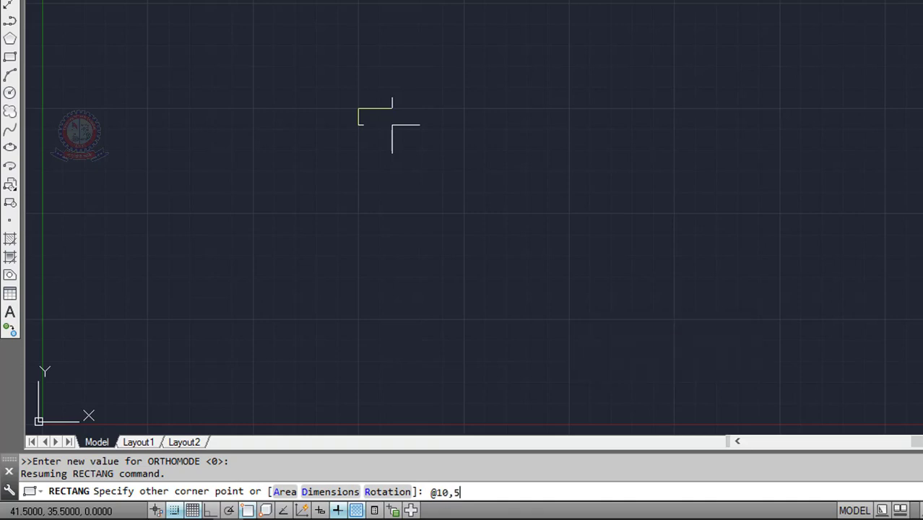
{"action": "key", "text": "Return"}
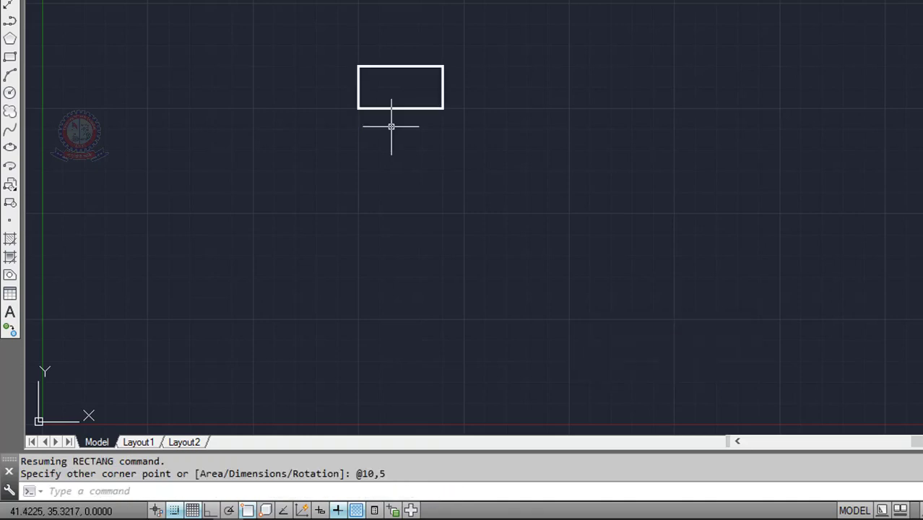
{"action": "scroll", "coordinate": [407, 49], "scroll_direction": "up", "scroll_amount": 5}
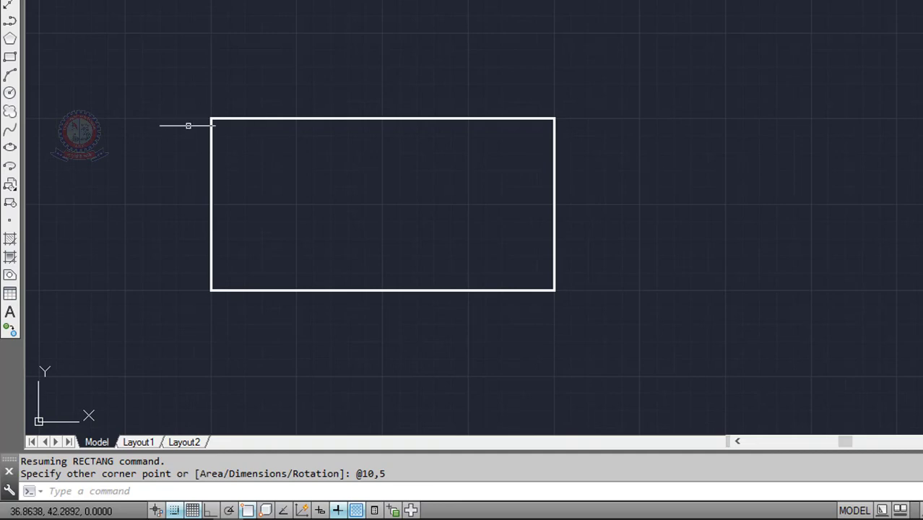
{"action": "left_click", "coordinate": [213, 120]}
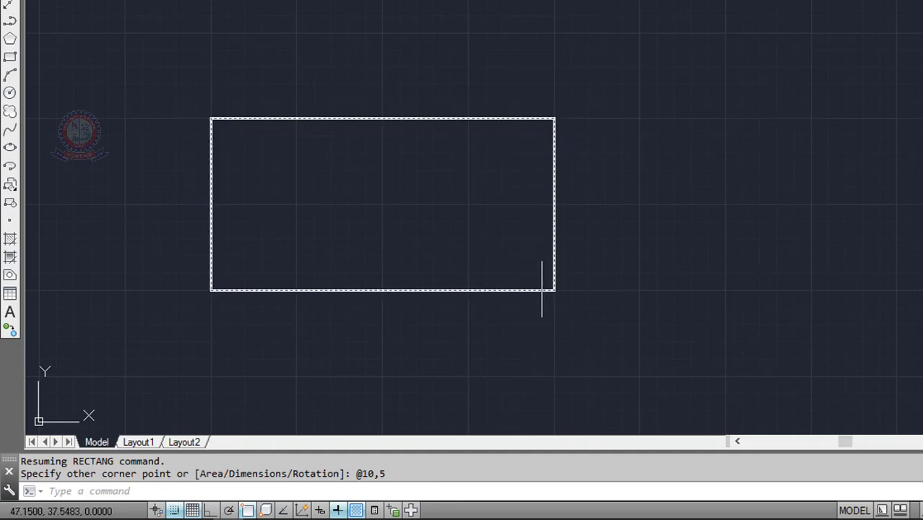
{"action": "key", "text": "Escape"}
{"action": "scroll", "coordinate": [311, 173], "scroll_direction": "down", "scroll_amount": 2}
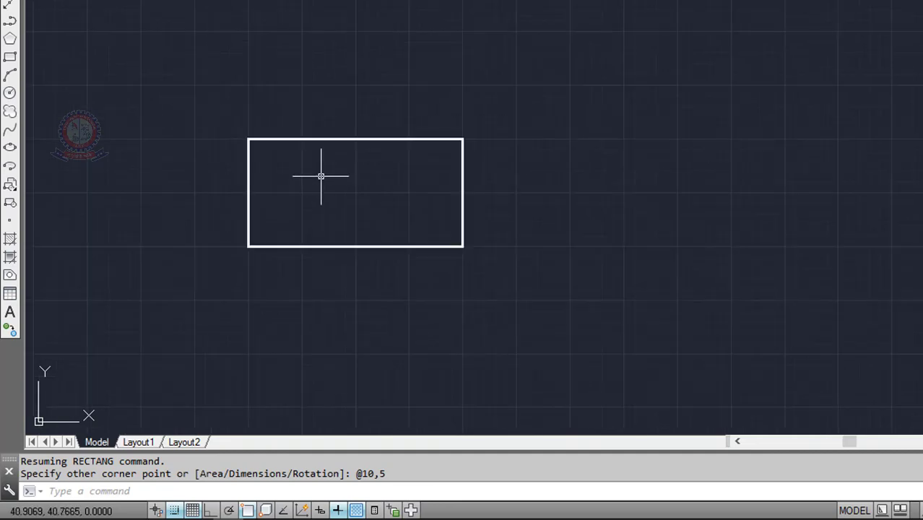
{"action": "type", "text": "REc"}
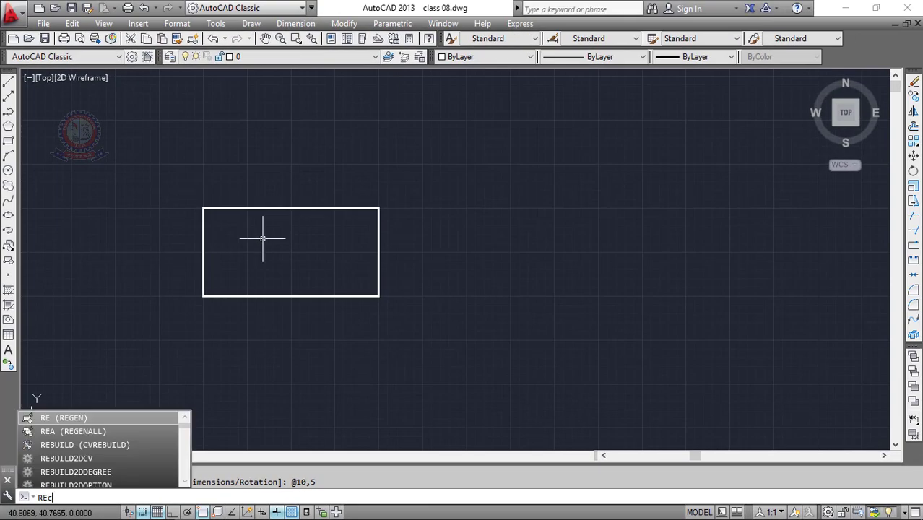
{"action": "key", "text": "Return"}
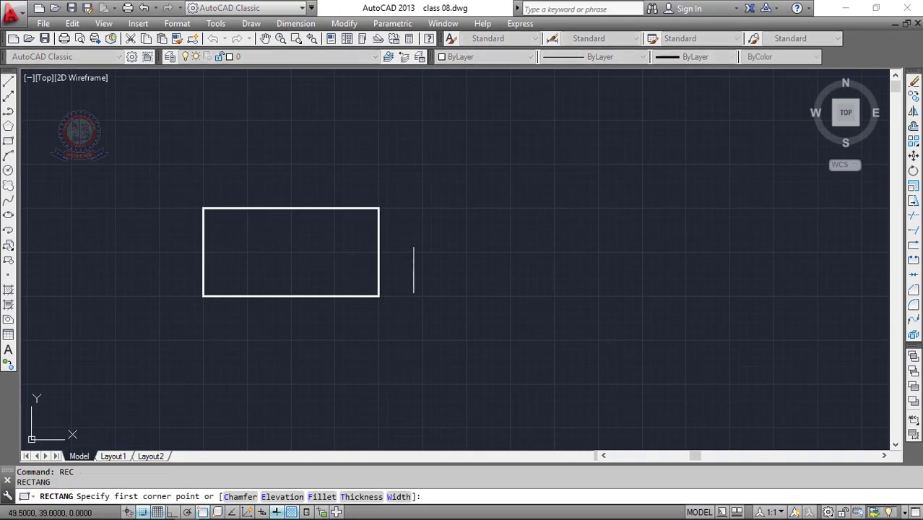
{"action": "left_click", "coordinate": [466, 208]}
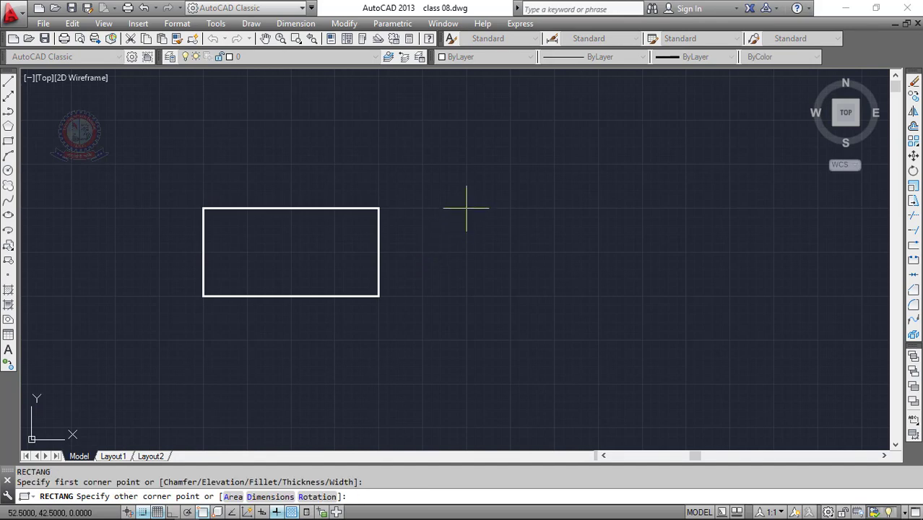
{"action": "key", "text": "F8"}
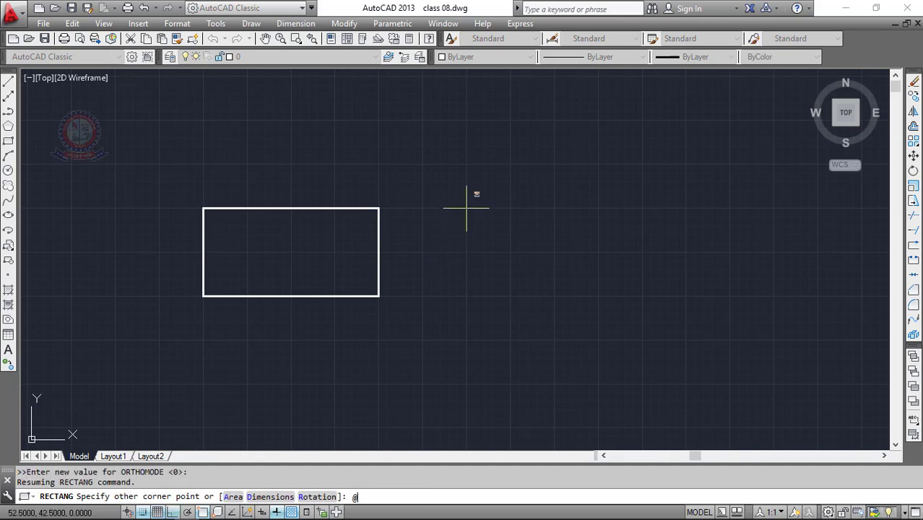
{"action": "type", "text": "@"}
{"action": "type", "text": "10,"}
{"action": "type", "text": "10"}
{"action": "key", "text": "Return"}
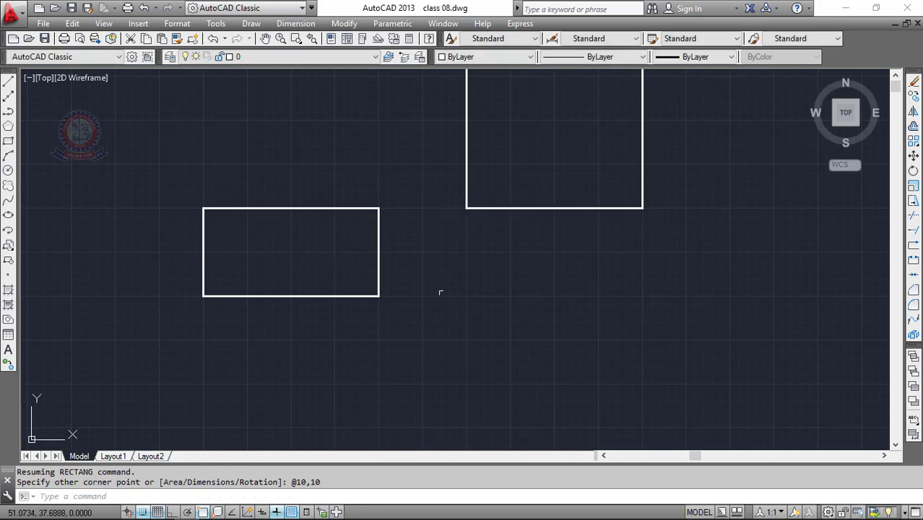
{"action": "scroll", "coordinate": [459, 221], "scroll_direction": "down", "scroll_amount": 1}
{"action": "scroll", "coordinate": [459, 220], "scroll_direction": "down", "scroll_amount": 1}
{"action": "scroll", "coordinate": [455, 150], "scroll_direction": "up", "scroll_amount": 2}
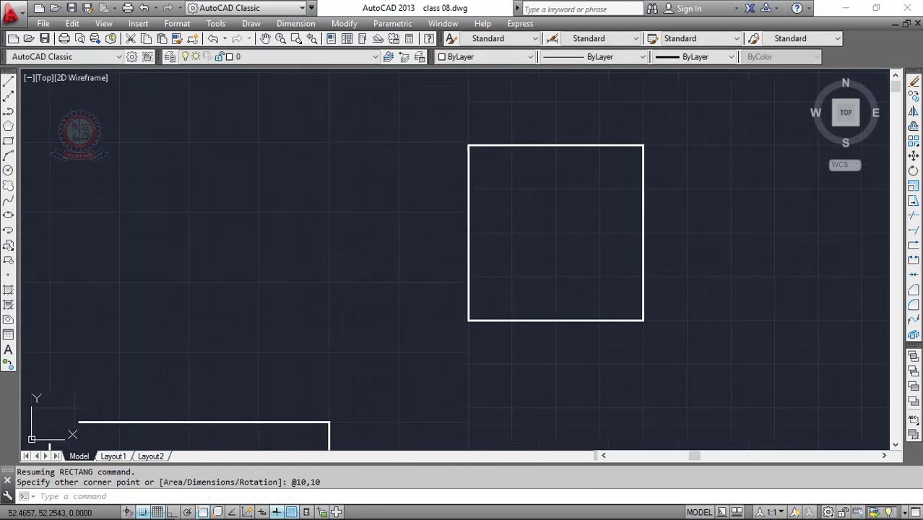
Select the square, backing out of an accidental grip edit on its corner
{"action": "left_click", "coordinate": [472, 142]}
{"action": "left_click", "coordinate": [469, 145]}
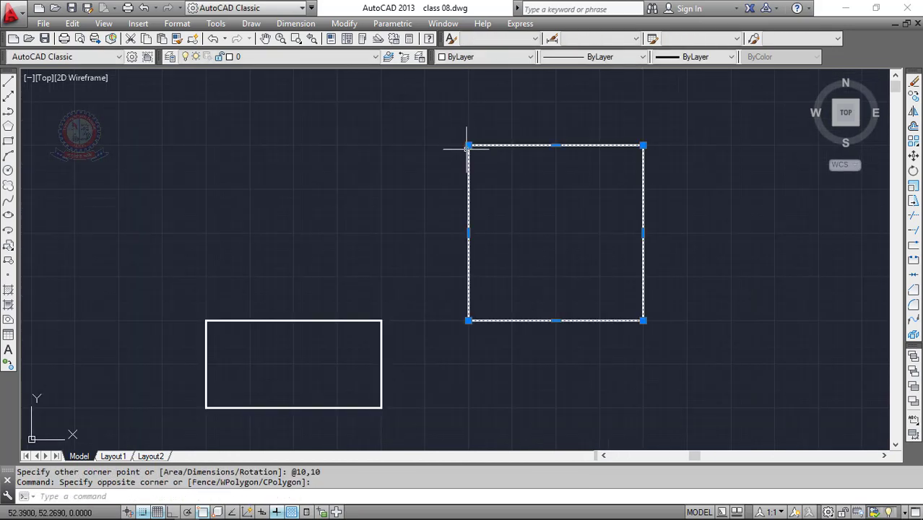
{"action": "left_click", "coordinate": [469, 145]}
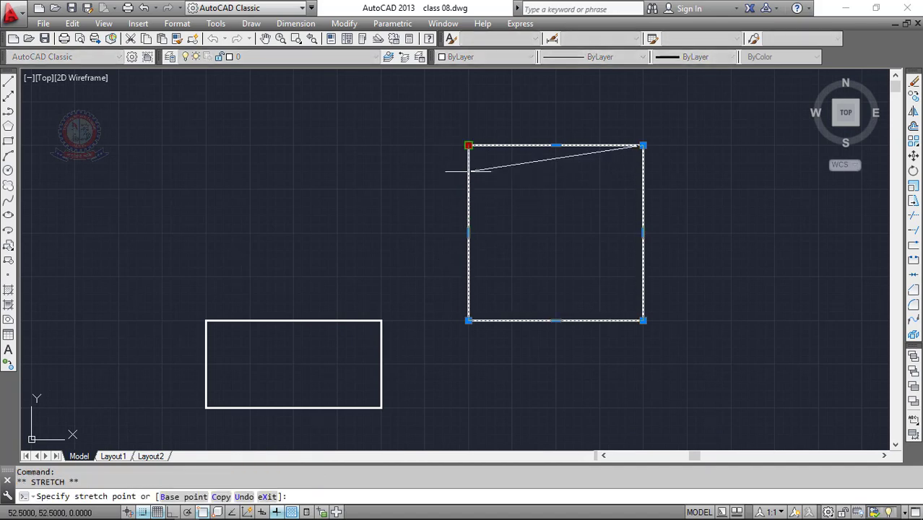
{"action": "left_click", "coordinate": [468, 146]}
{"action": "left_click", "coordinate": [423, 147]}
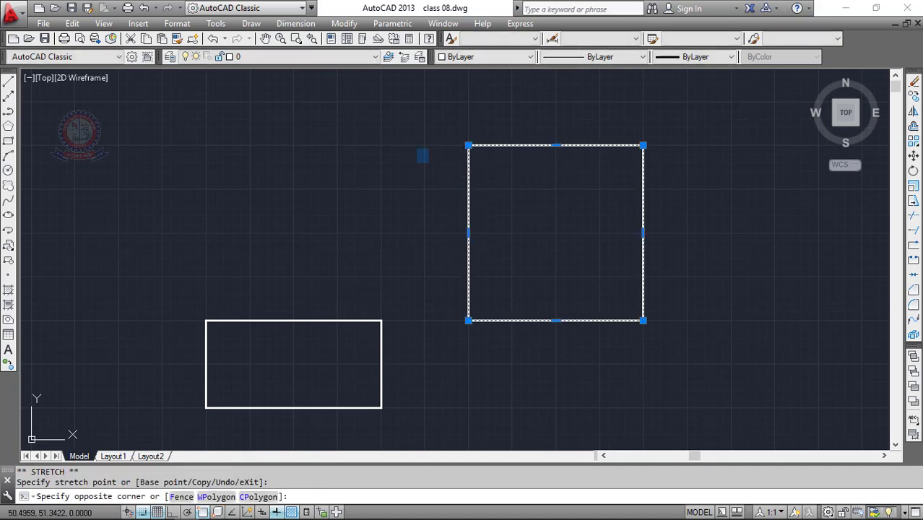
{"action": "key", "text": "Escape"}
{"action": "left_click", "coordinate": [668, 330]}
{"action": "left_click", "coordinate": [444, 101]}
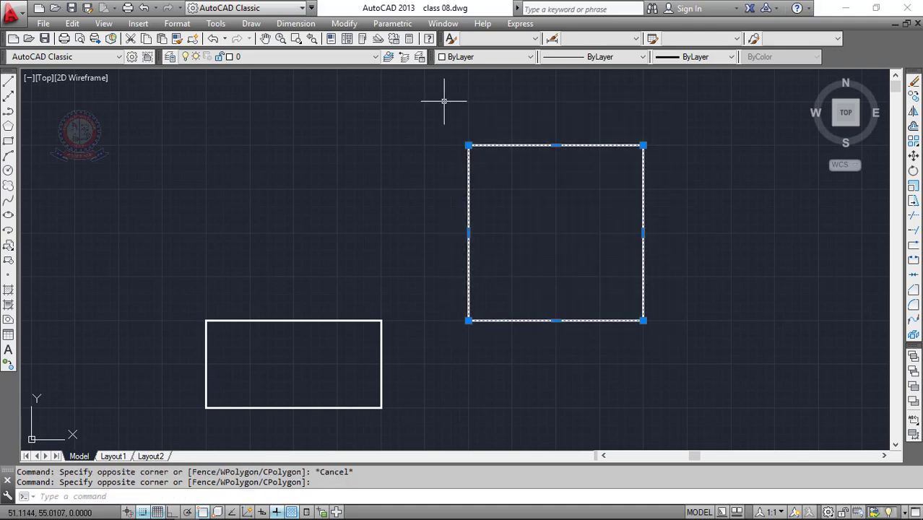
Move the square by its top-left corner beside the rectangle and centre both in view
{"action": "type", "text": "m"}
{"action": "key", "text": "Return"}
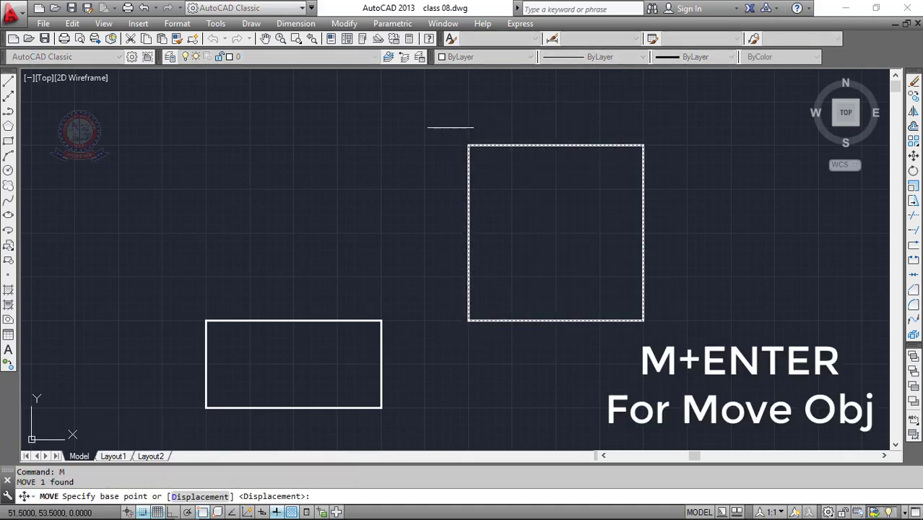
{"action": "left_click", "coordinate": [486, 145]}
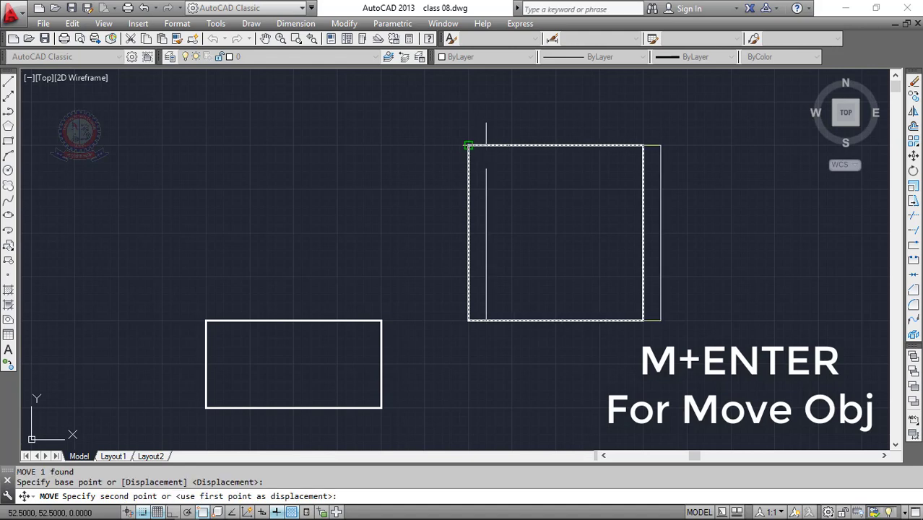
{"action": "scroll", "coordinate": [431, 275], "scroll_direction": "down", "scroll_amount": 4}
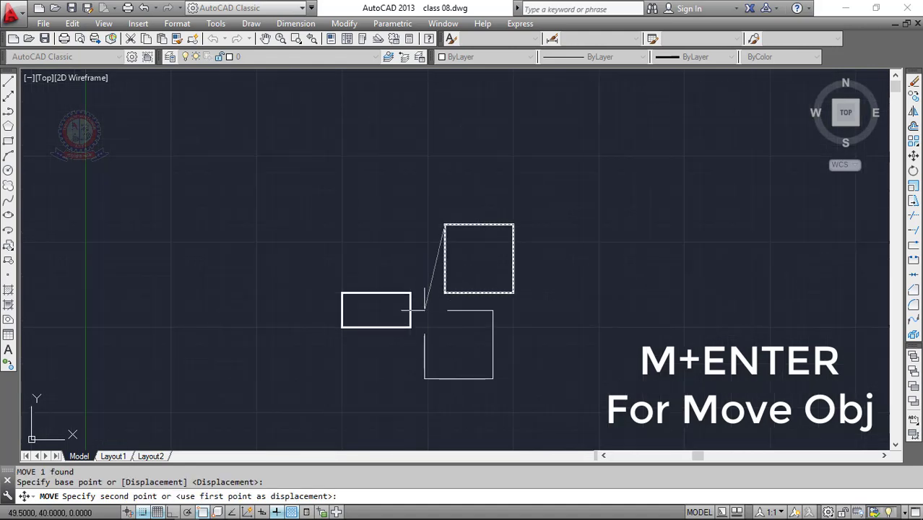
{"action": "scroll", "coordinate": [425, 310], "scroll_direction": "up", "scroll_amount": 6}
{"action": "left_click", "coordinate": [416, 269]}
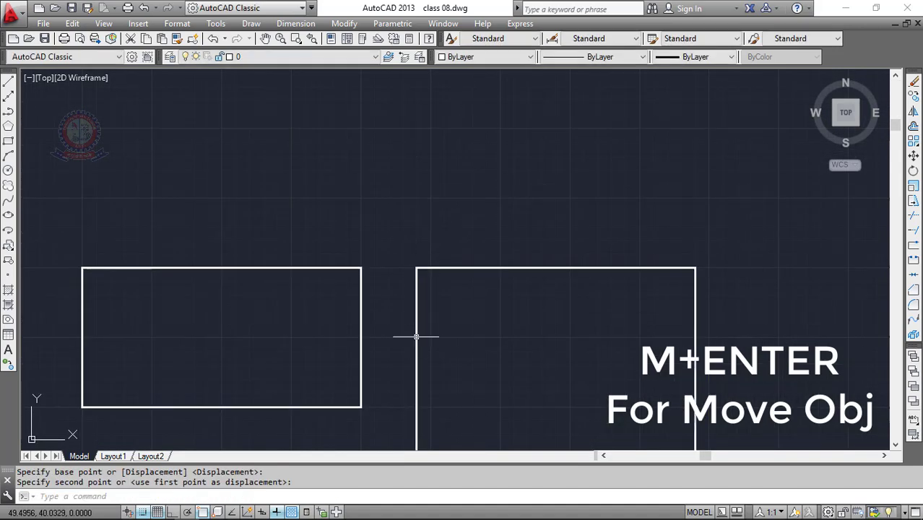
{"action": "scroll", "coordinate": [416, 337], "scroll_direction": "down", "scroll_amount": 4}
{"action": "middle_click_drag", "start_coordinate": [447, 346], "coordinate": [463, 261]}
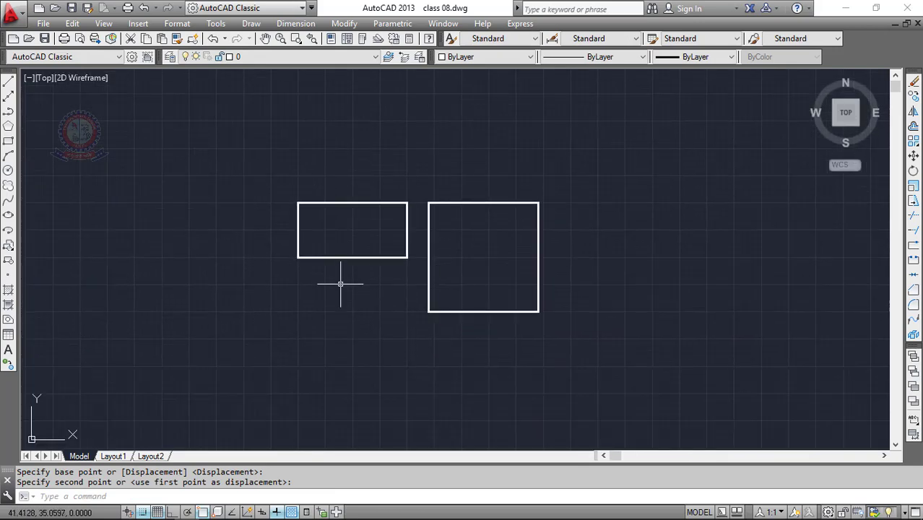
{"action": "scroll", "coordinate": [340, 283], "scroll_direction": "up", "scroll_amount": 2}
{"action": "scroll", "coordinate": [340, 283], "scroll_direction": "down", "scroll_amount": 2}
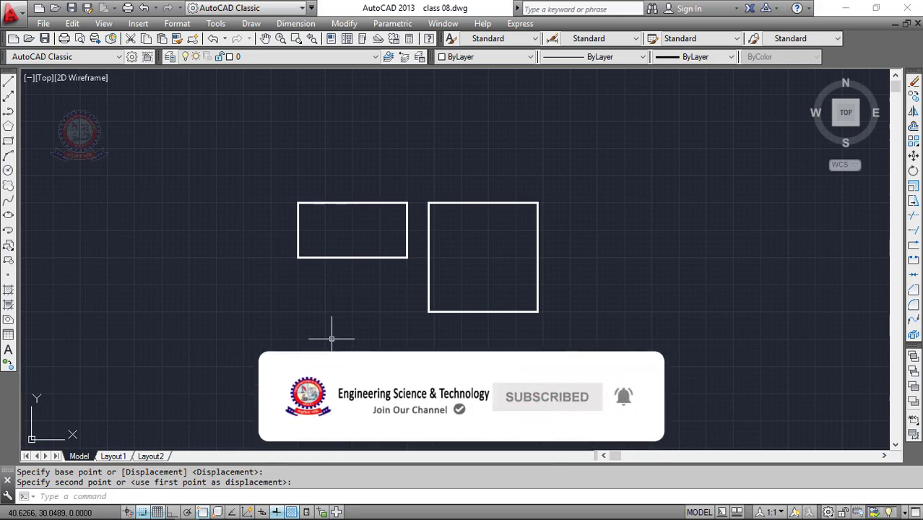
Erase the rectangle and square together with one crossing window
{"action": "left_click", "coordinate": [582, 372]}
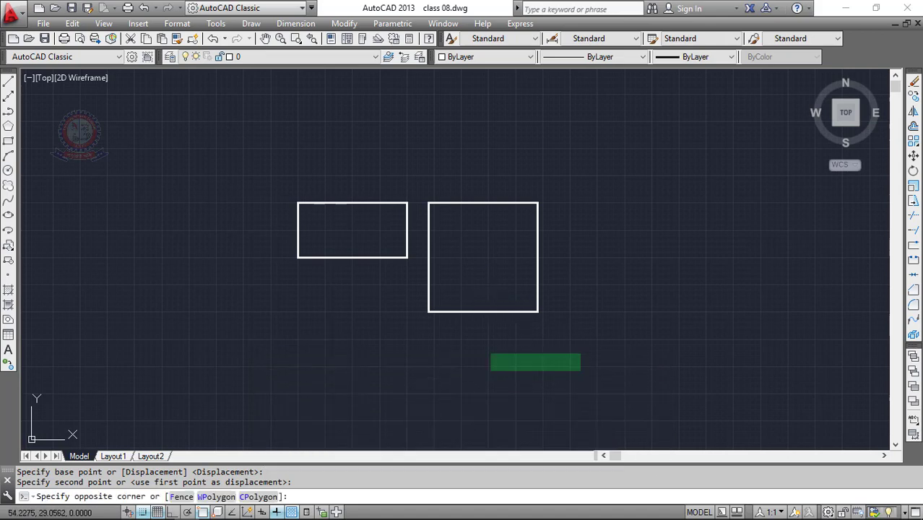
{"action": "left_click", "coordinate": [270, 157]}
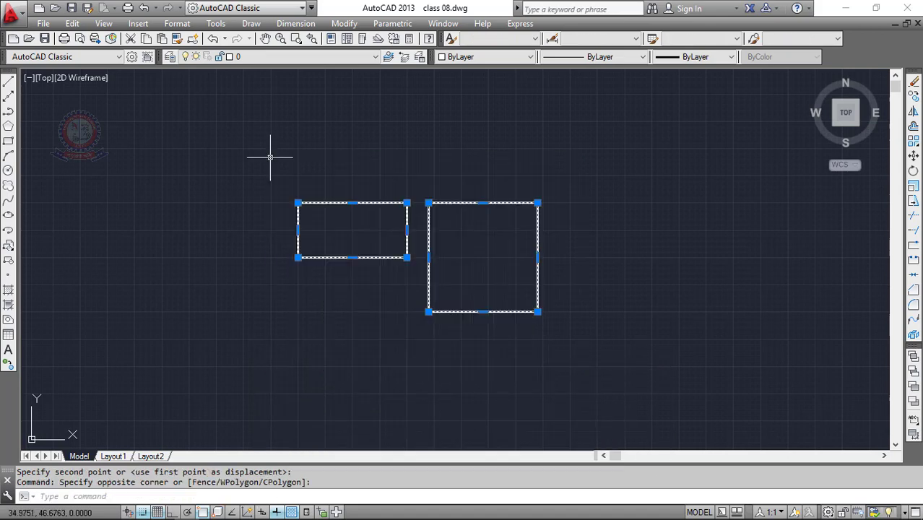
{"action": "key", "text": "Delete"}
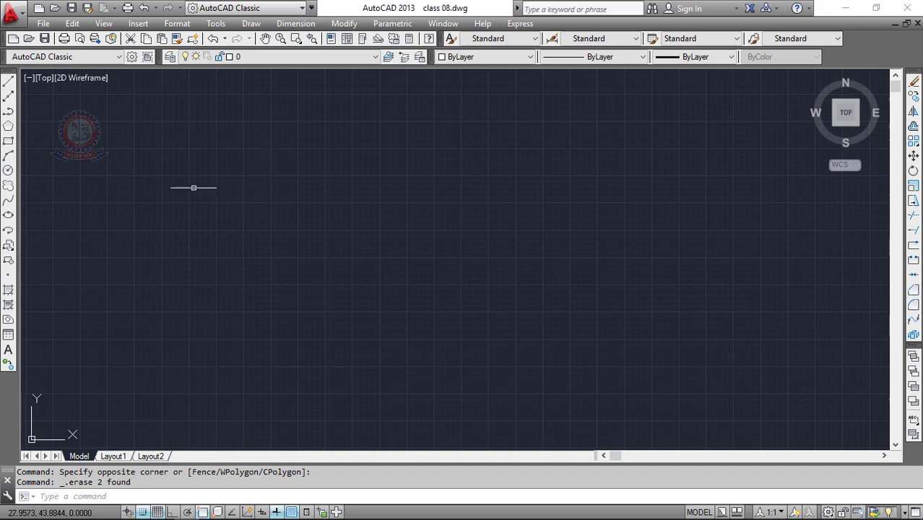
{"action": "left_click", "coordinate": [8, 171]}
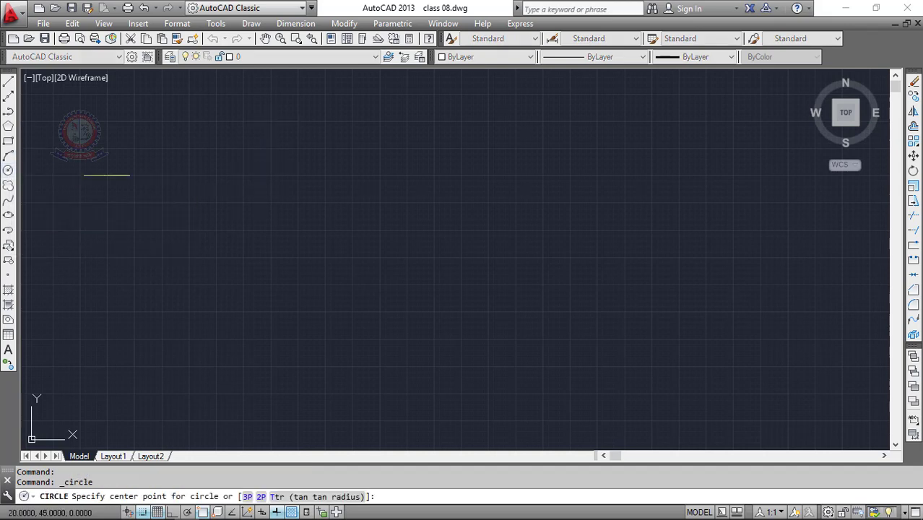
{"action": "left_click", "coordinate": [254, 149]}
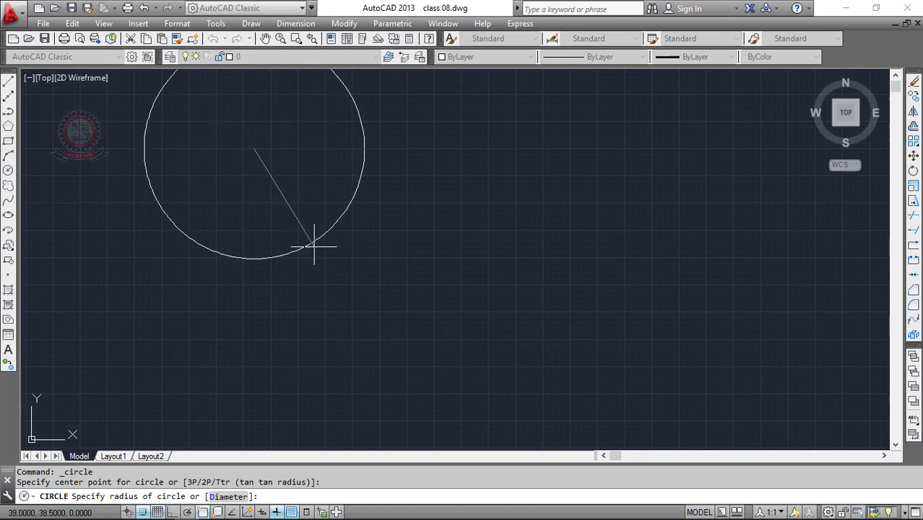
{"action": "left_click", "coordinate": [297, 214]}
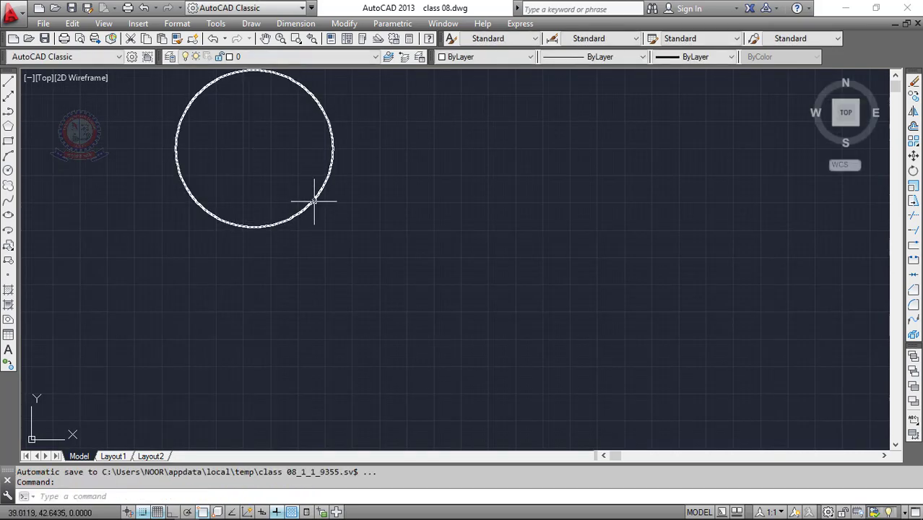
{"action": "left_click", "coordinate": [314, 201]}
{"action": "key", "text": "Delete"}
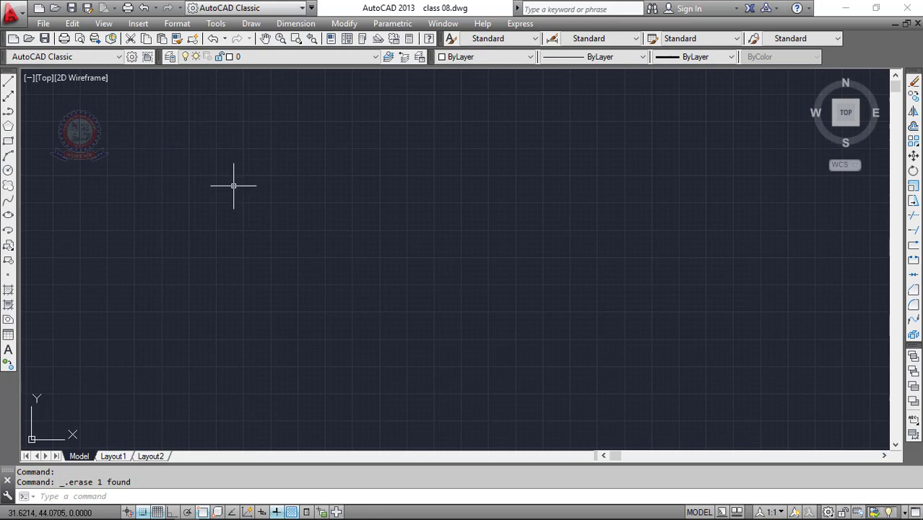
{"action": "type", "text": "c"}
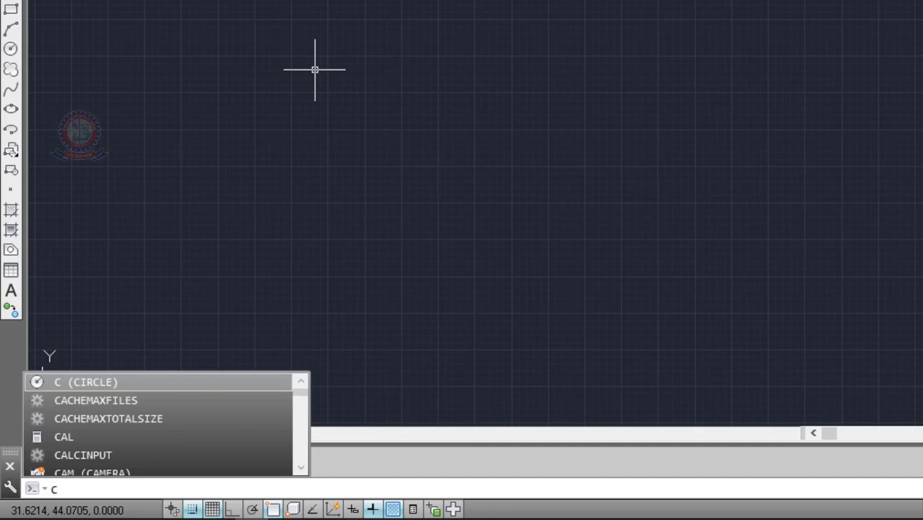
{"action": "key", "text": "Return"}
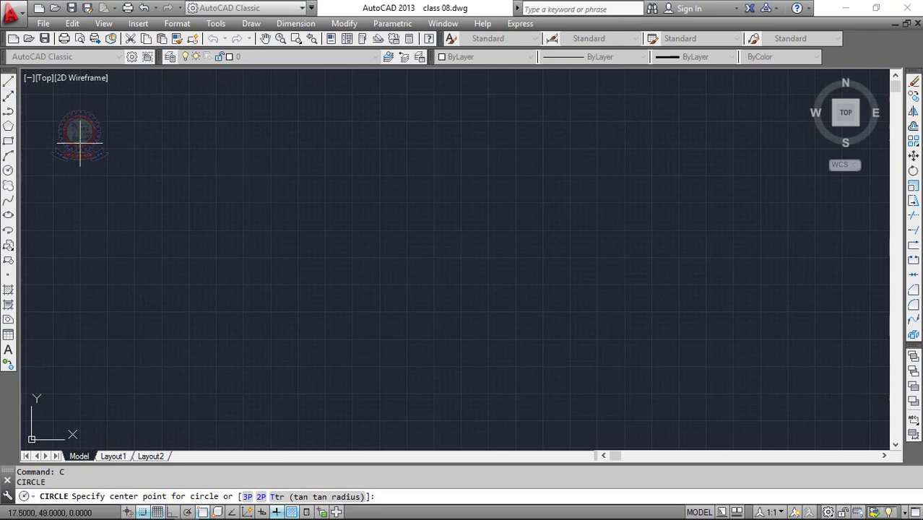
{"action": "key", "text": "Escape"}
{"action": "key", "text": "Escape"}
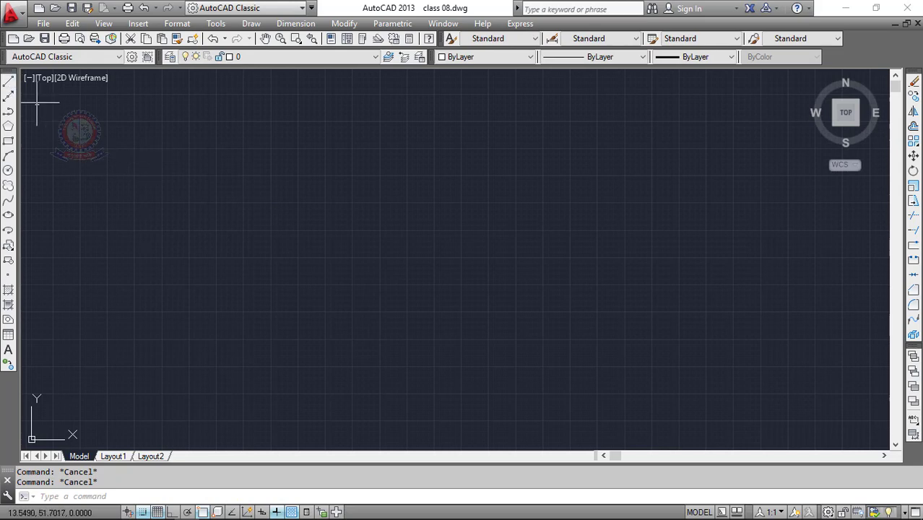
Draw a short horizontal line on the left of the drawing area
{"action": "left_click", "coordinate": [8, 82]}
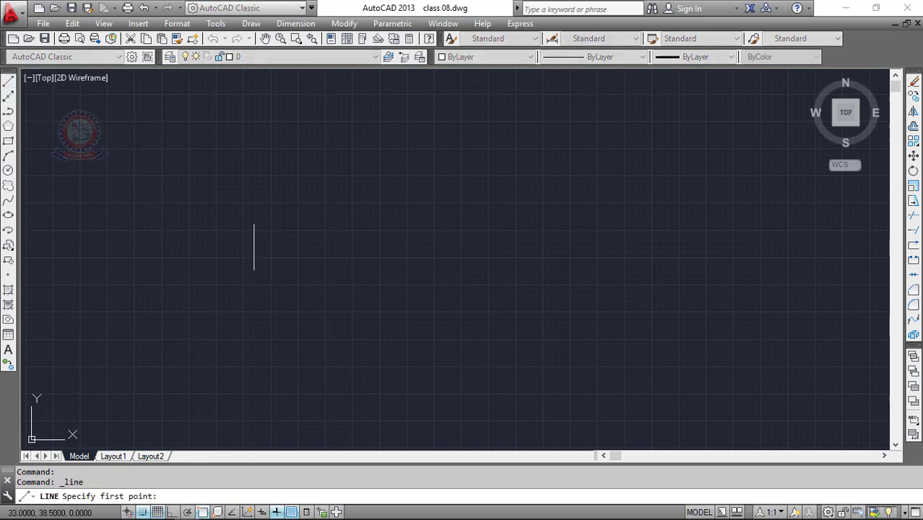
{"action": "left_click", "coordinate": [189, 241]}
{"action": "left_click", "coordinate": [314, 241]}
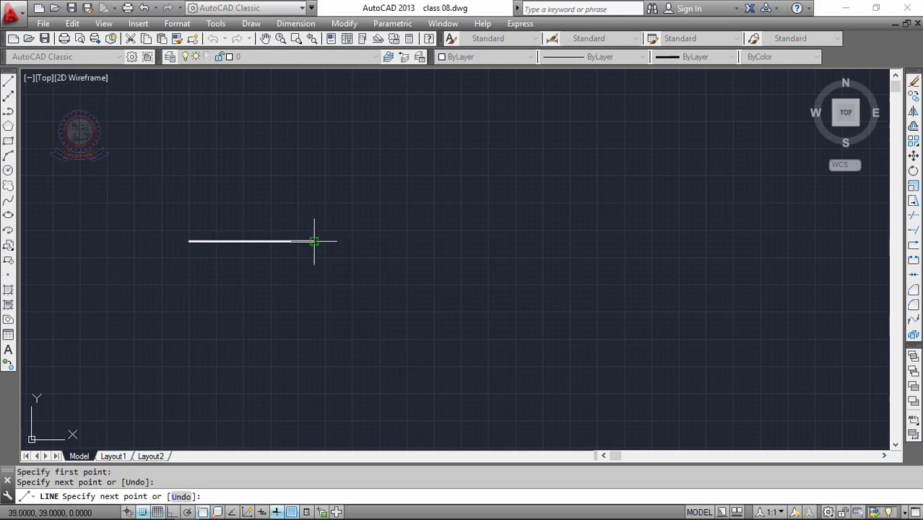
{"action": "key", "text": "Escape"}
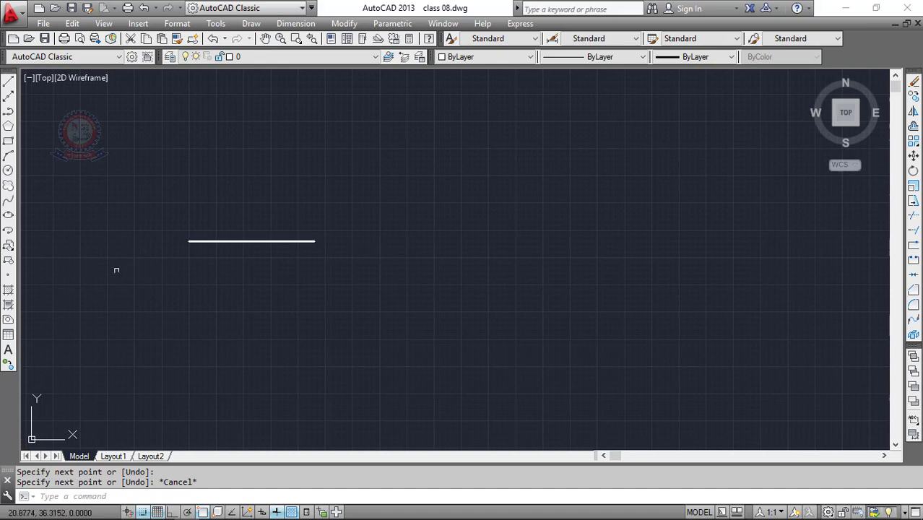
Draw a closed three-segment triangle right of the line and recentre the view
{"action": "left_click", "coordinate": [10, 85]}
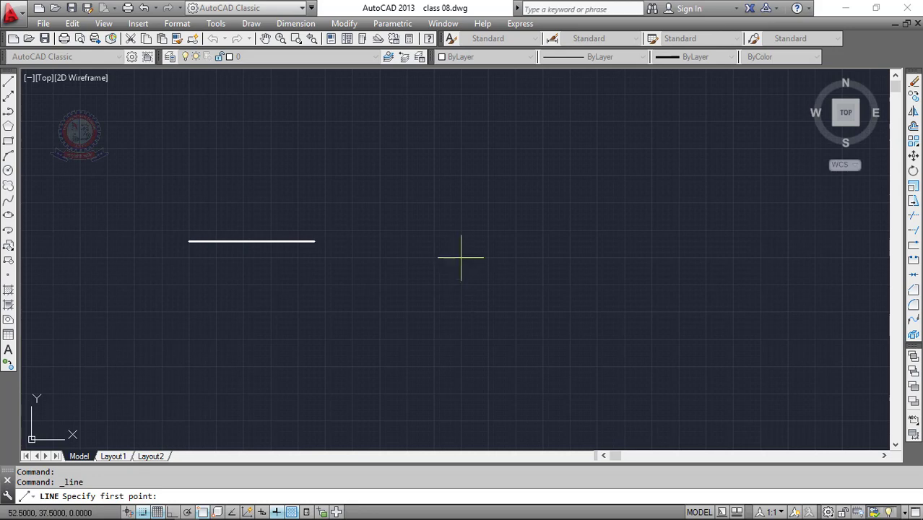
{"action": "left_click", "coordinate": [461, 258]}
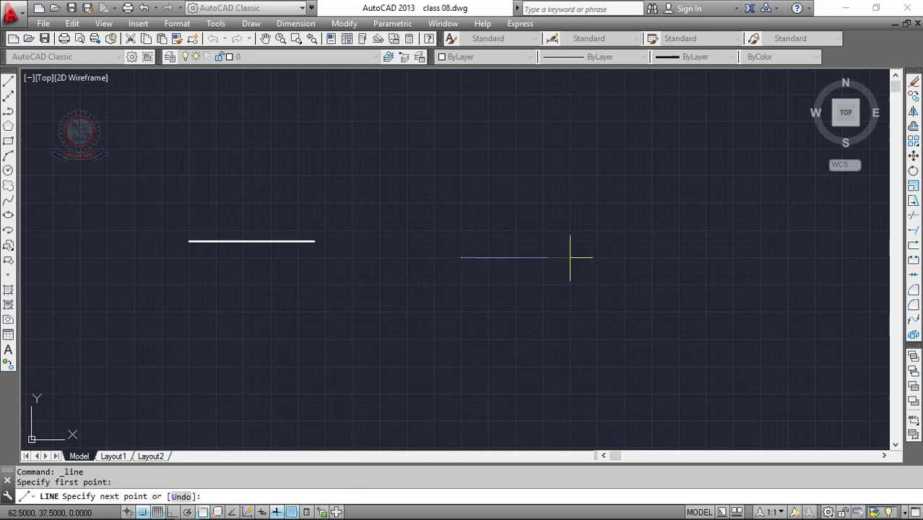
{"action": "left_click", "coordinate": [570, 257]}
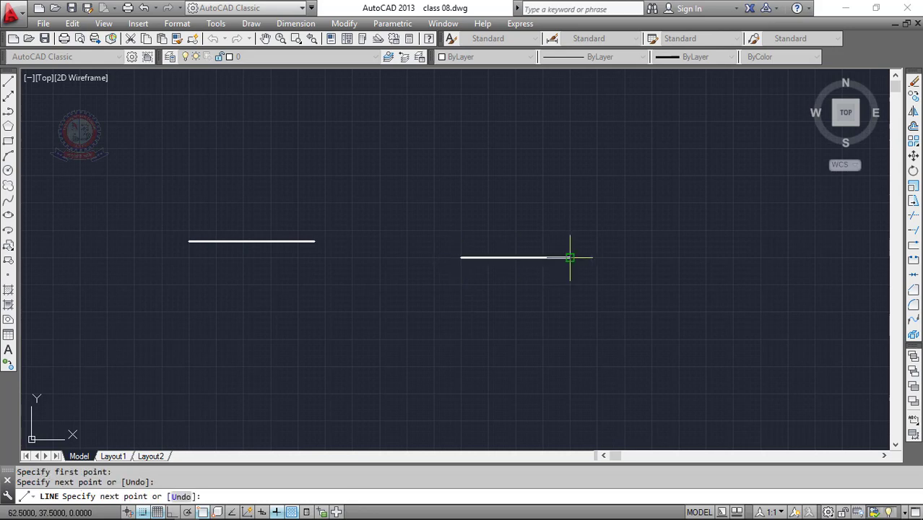
{"action": "left_click", "coordinate": [516, 203]}
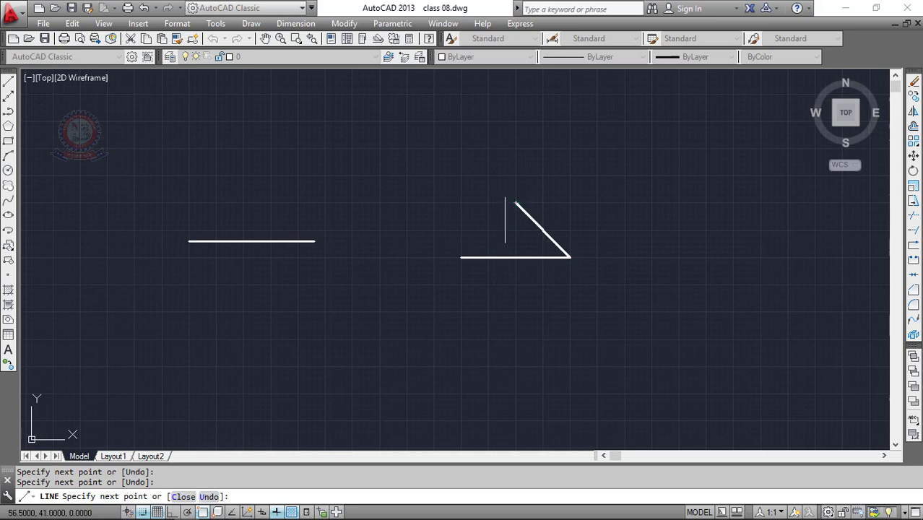
{"action": "left_click", "coordinate": [463, 257]}
{"action": "key", "text": "Escape"}
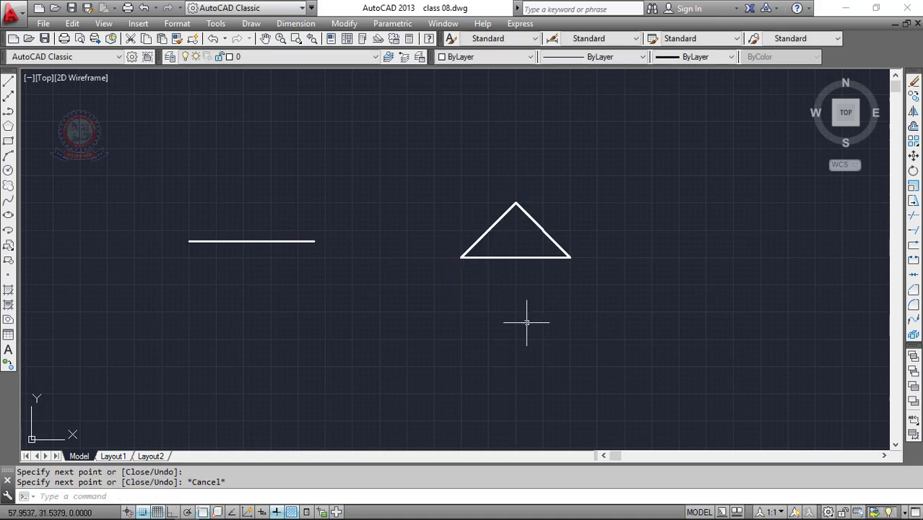
{"action": "scroll", "coordinate": [557, 253], "scroll_direction": "up", "scroll_amount": 2}
{"action": "scroll", "coordinate": [557, 253], "scroll_direction": "down", "scroll_amount": 2}
{"action": "middle_click_drag", "start_coordinate": [385, 260], "coordinate": [451, 254]}
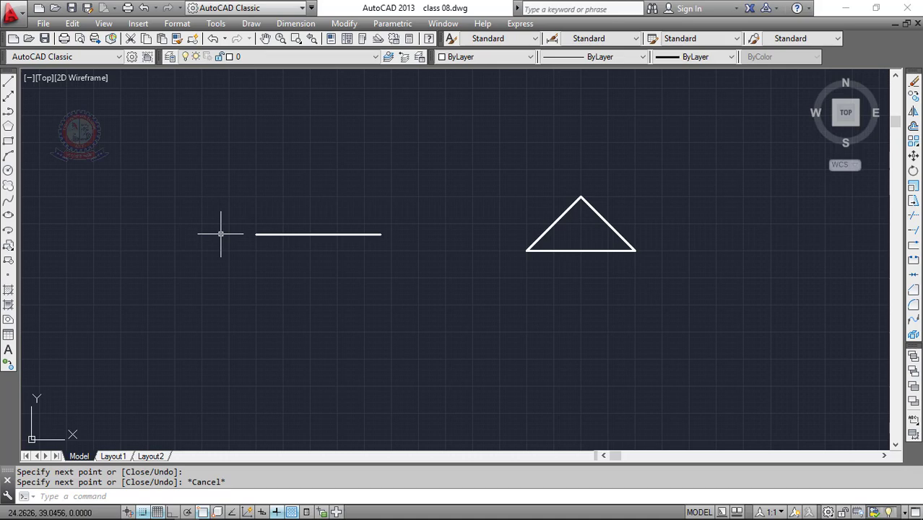
Draw a 2P circle on the horizontal line's endpoints, then turn on Object Snap
{"action": "type", "text": "c"}
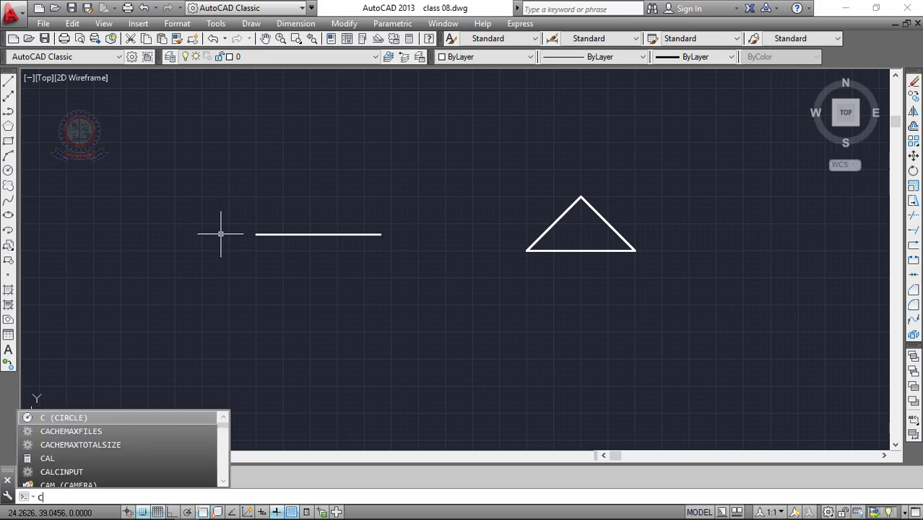
{"action": "key", "text": "Return"}
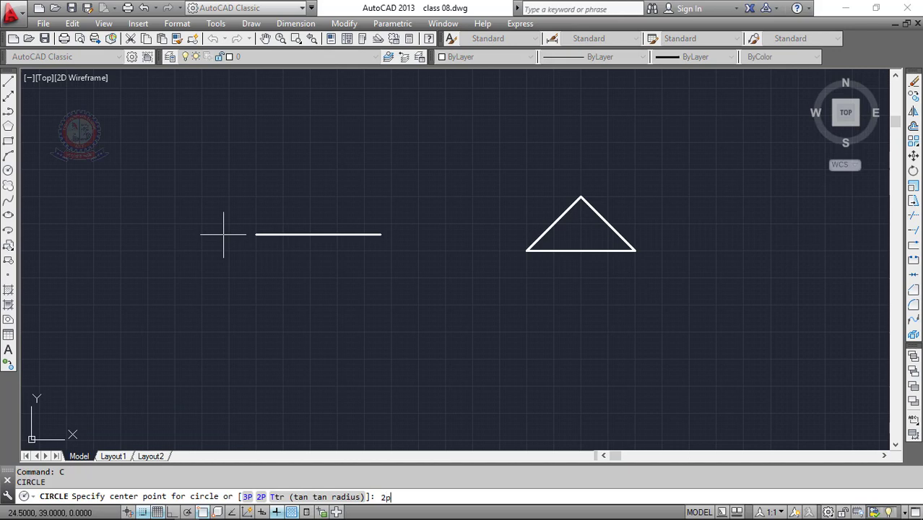
{"action": "key", "text": "Return"}
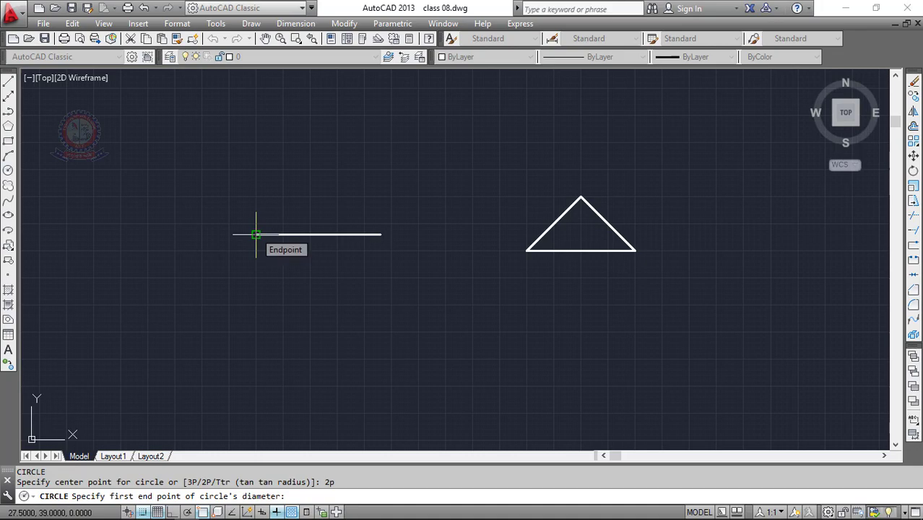
{"action": "left_click", "coordinate": [256, 234]}
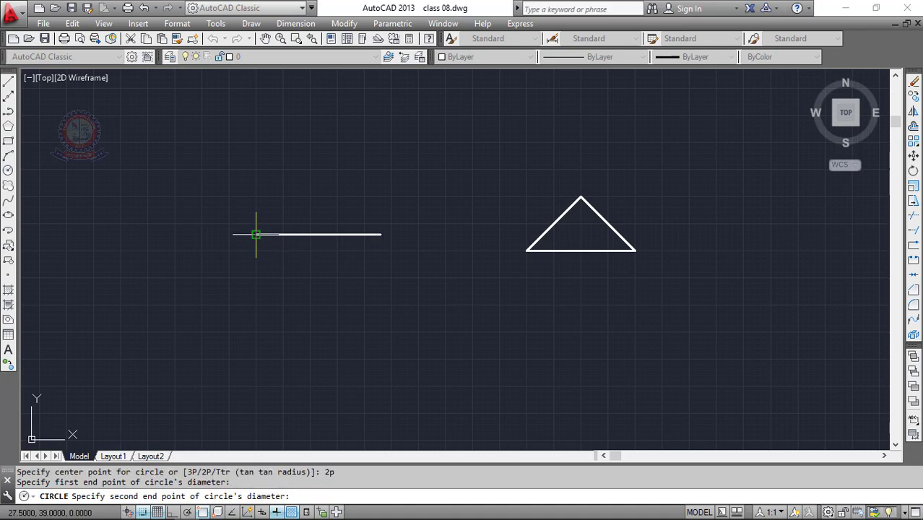
{"action": "left_click", "coordinate": [380, 234]}
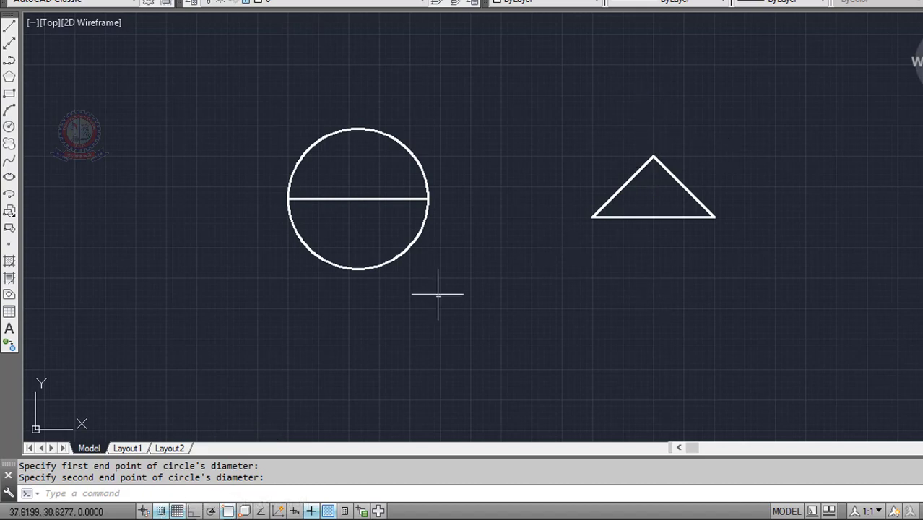
{"action": "left_click", "coordinate": [227, 512]}
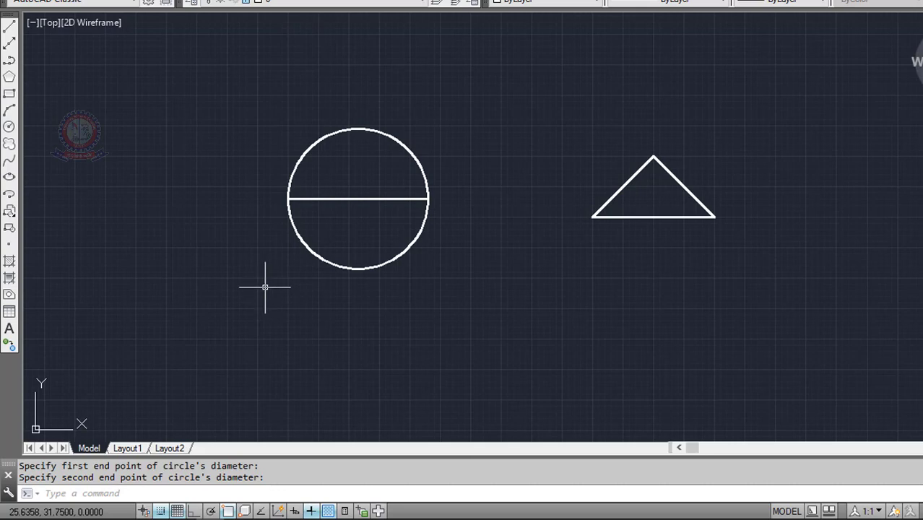
Draw a 3P circle through the triangle's lower-left corner, apex and right corner
{"action": "key", "text": "Escape"}
{"action": "type", "text": "c"}
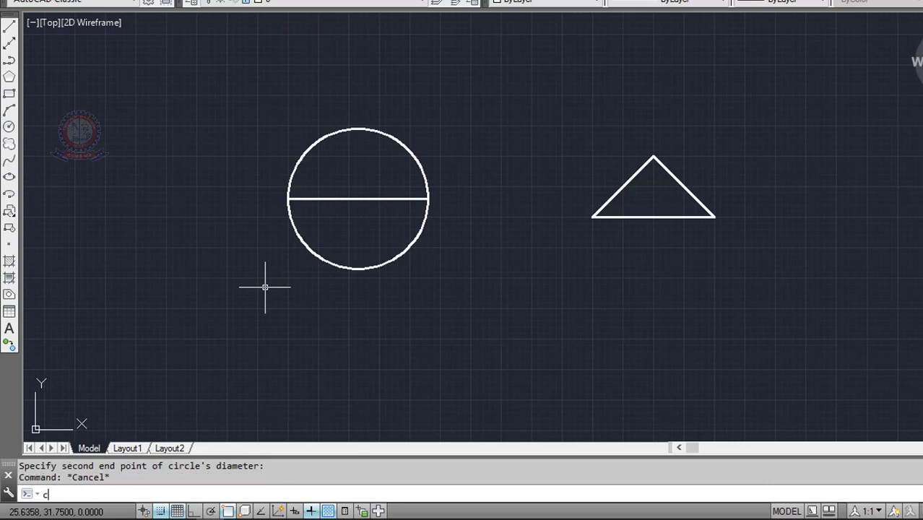
{"action": "key", "text": "Return"}
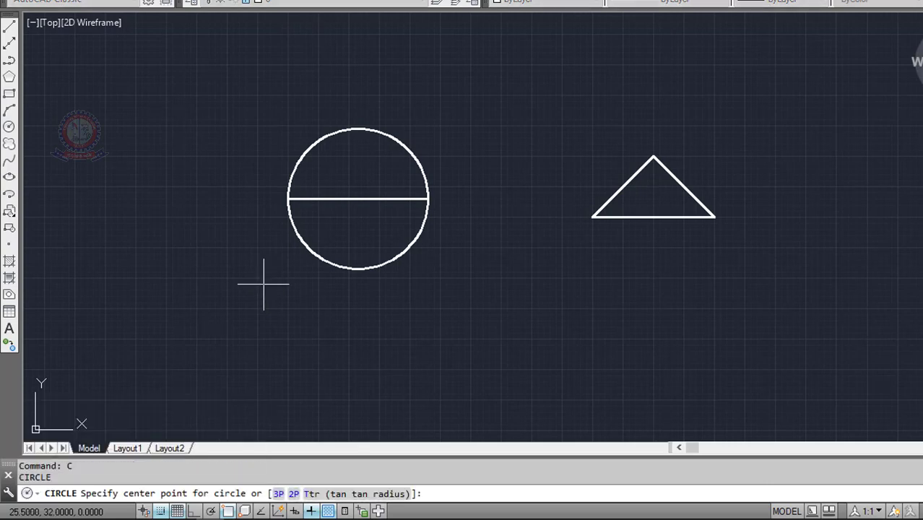
{"action": "type", "text": "3p"}
{"action": "key", "text": "Return"}
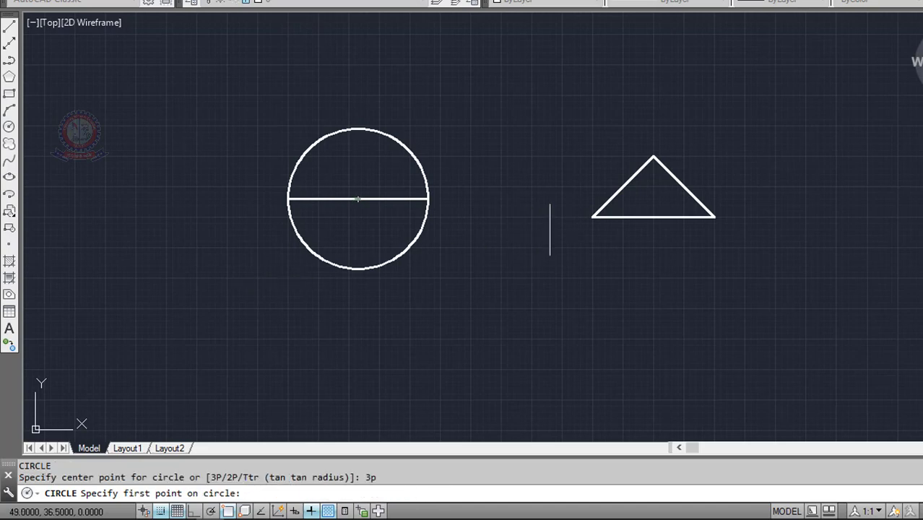
{"action": "left_click", "coordinate": [592, 217]}
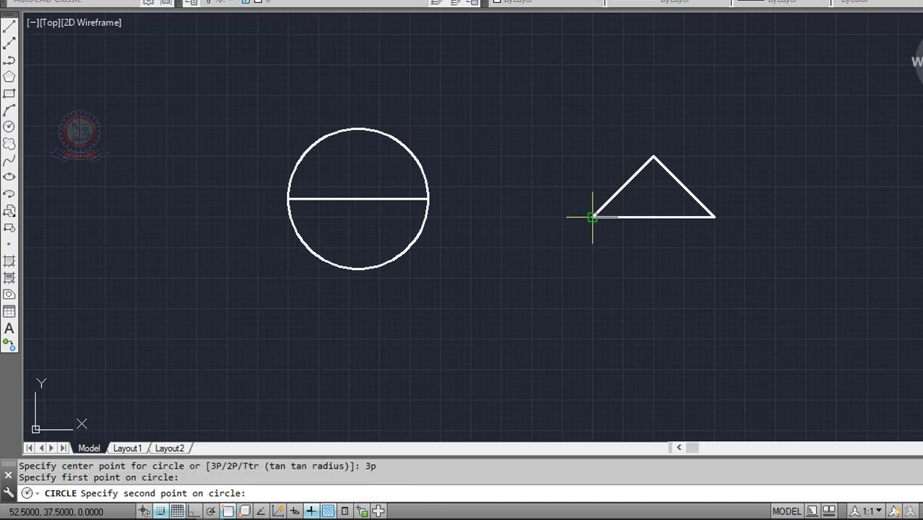
{"action": "left_click", "coordinate": [654, 155]}
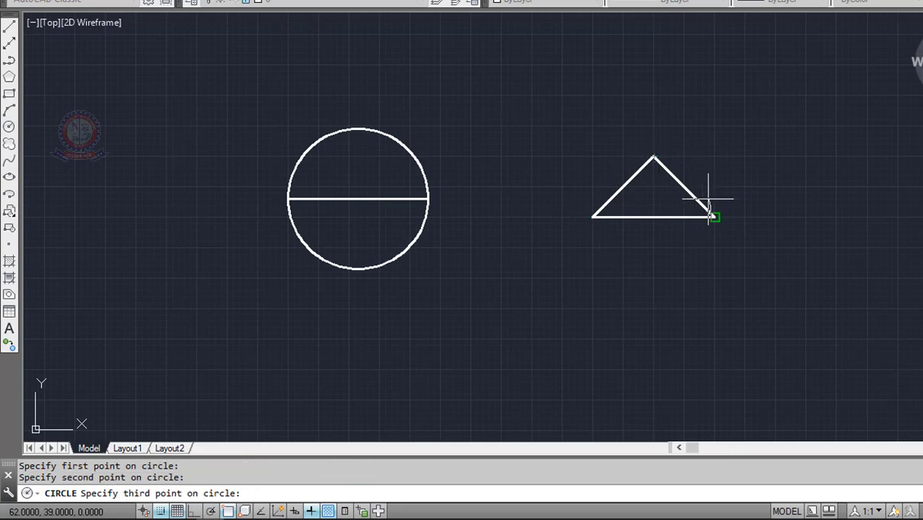
{"action": "left_click", "coordinate": [715, 217]}
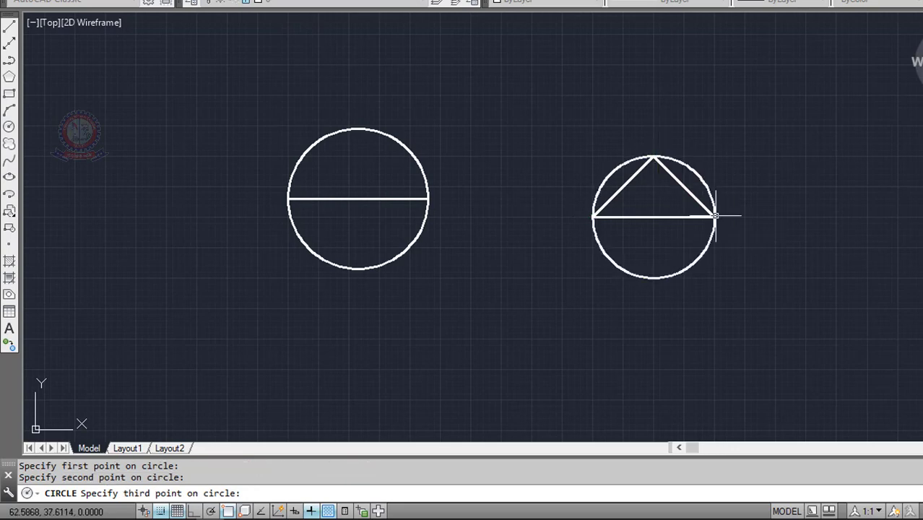
{"action": "scroll", "coordinate": [675, 201], "scroll_direction": "up", "scroll_amount": 4}
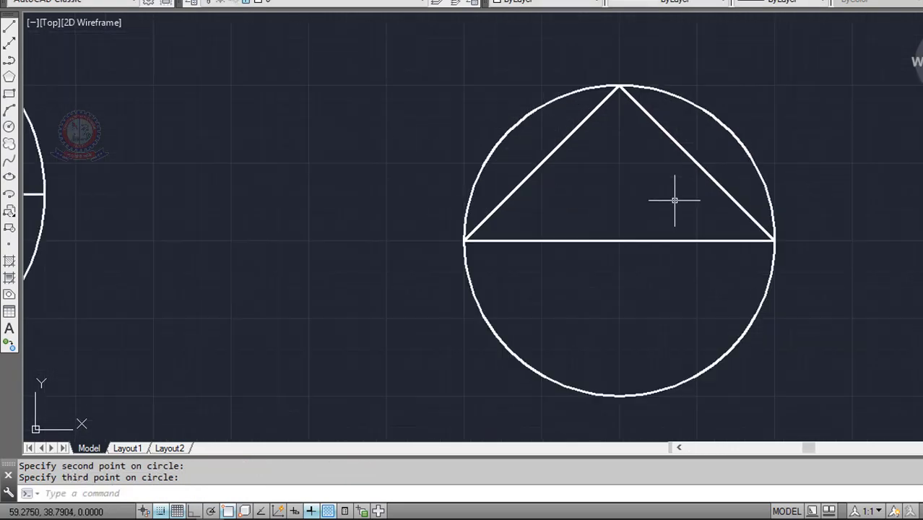
{"action": "scroll", "coordinate": [675, 200], "scroll_direction": "down", "scroll_amount": 4}
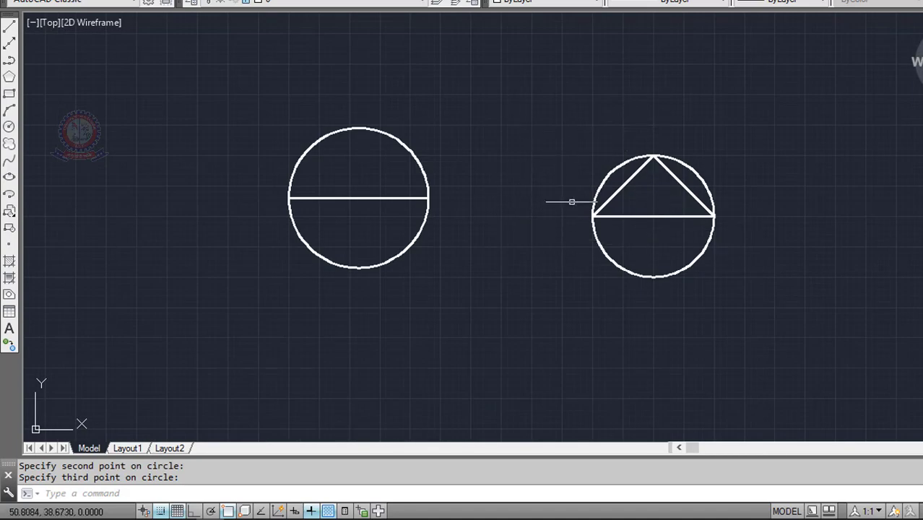
{"action": "scroll", "coordinate": [609, 168], "scroll_direction": "up", "scroll_amount": 2}
{"action": "scroll", "coordinate": [609, 168], "scroll_direction": "down", "scroll_amount": 2}
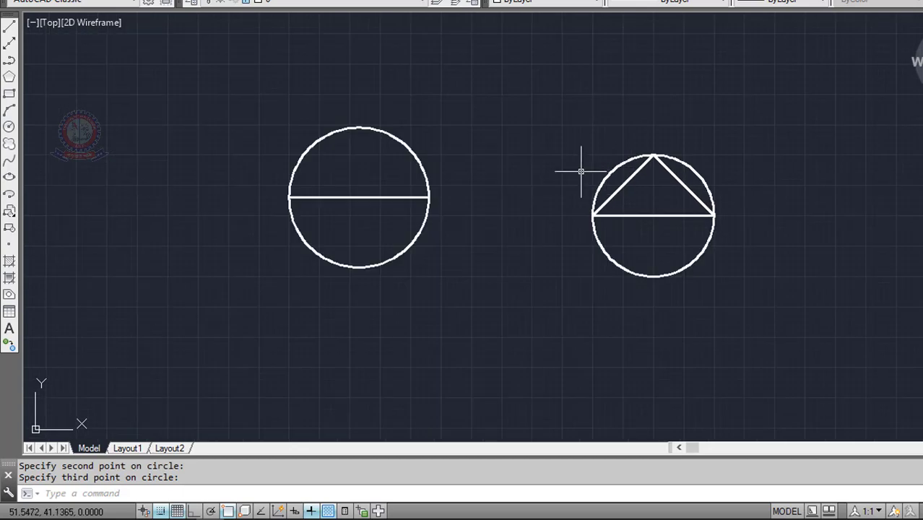
{"action": "scroll", "coordinate": [488, 142], "scroll_direction": "down", "scroll_amount": 2}
{"action": "scroll", "coordinate": [490, 142], "scroll_direction": "up", "scroll_amount": 2}
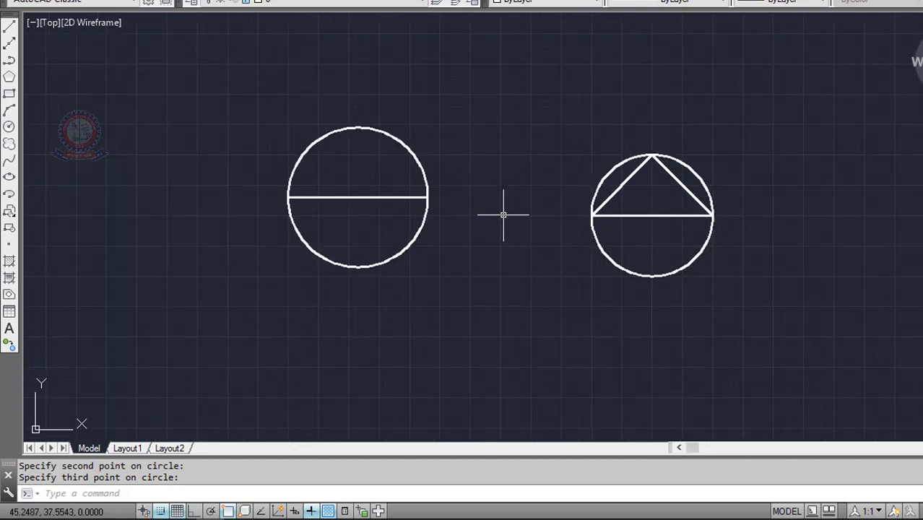
Draw a radius-10 TTR circle above, tangent to the left and right circles
{"action": "type", "text": "c"}
{"action": "key", "text": "Return"}
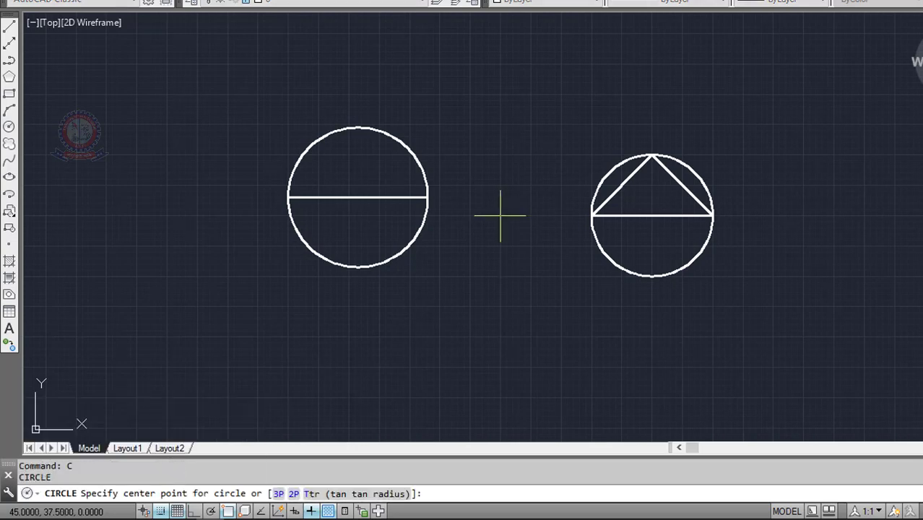
{"action": "type", "text": "t"}
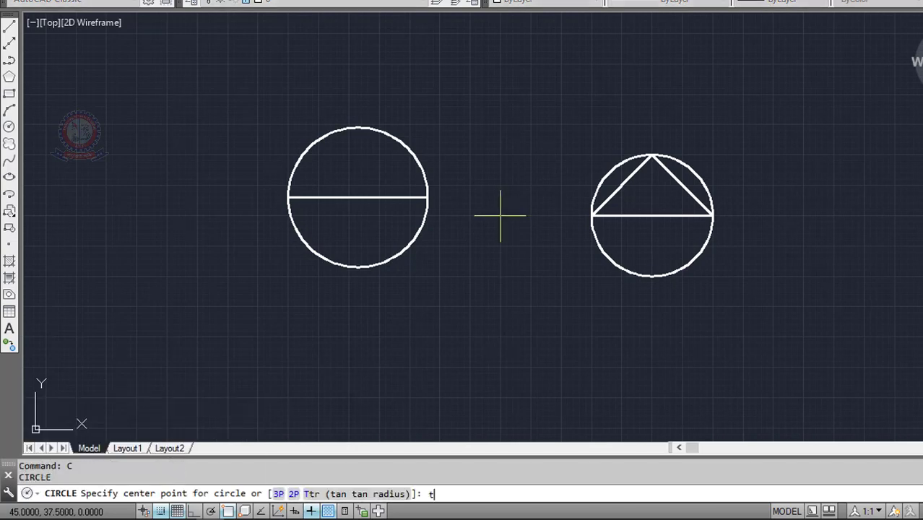
{"action": "type", "text": "tr"}
{"action": "key", "text": "Return"}
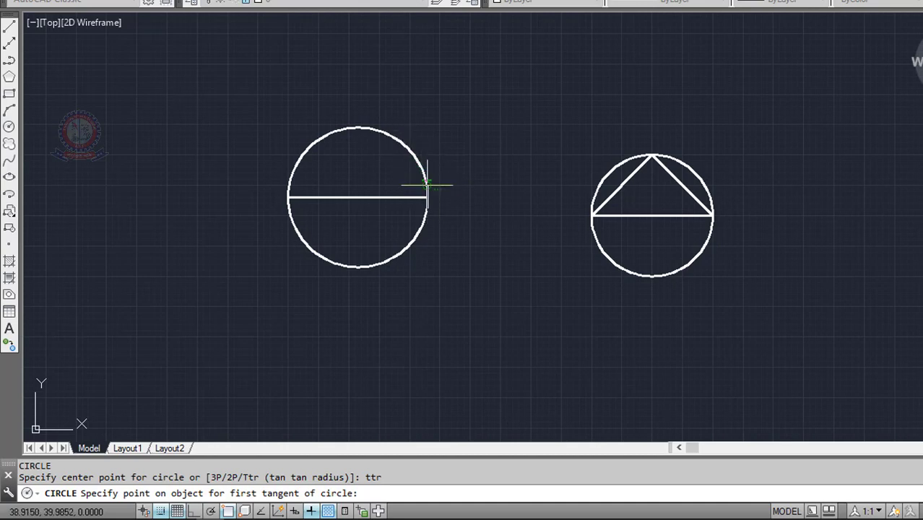
{"action": "left_click", "coordinate": [427, 185]}
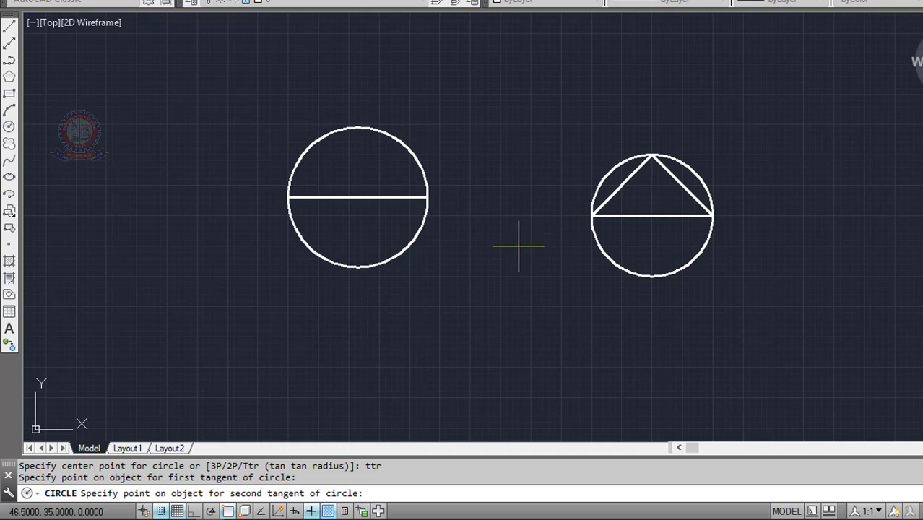
{"action": "left_click", "coordinate": [603, 178]}
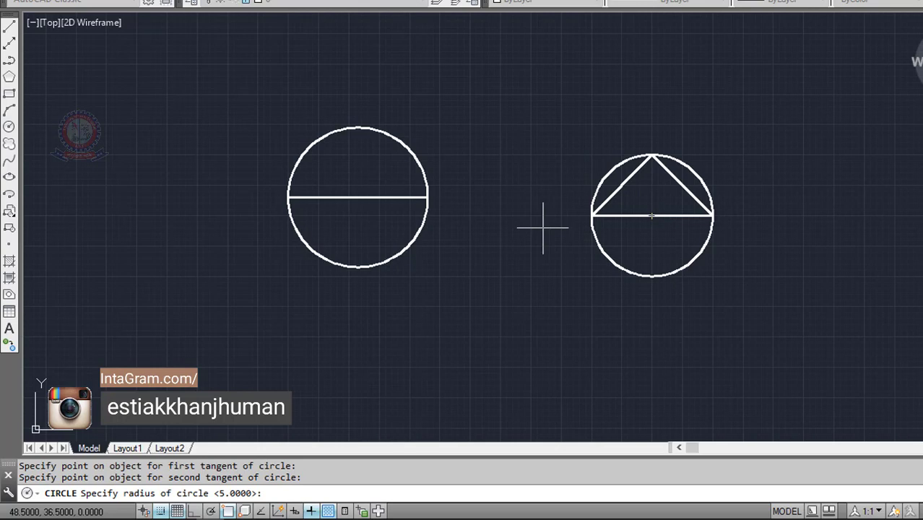
{"action": "type", "text": "10"}
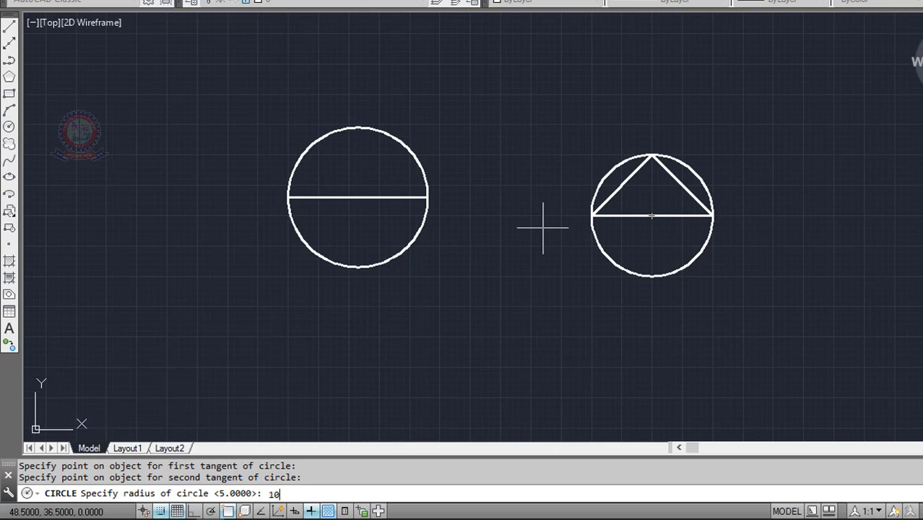
{"action": "key", "text": "Return"}
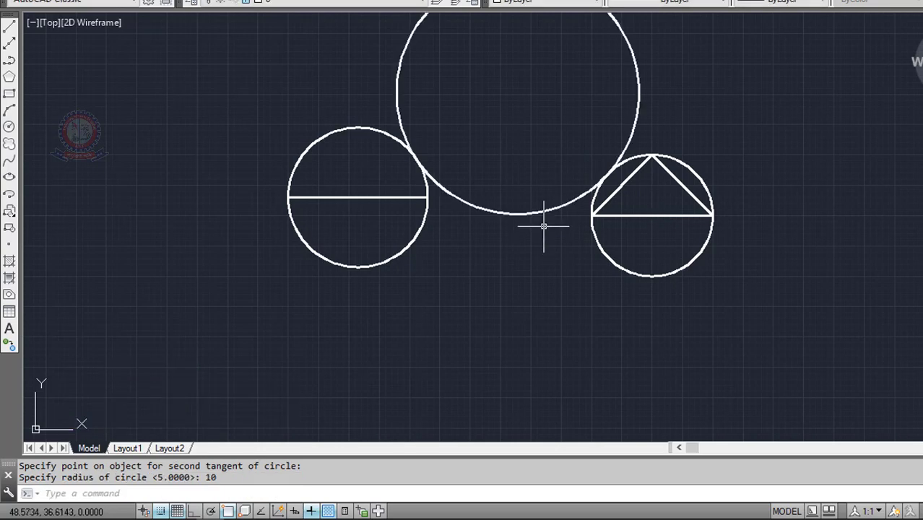
{"action": "scroll", "coordinate": [542, 224], "scroll_direction": "down", "scroll_amount": 2}
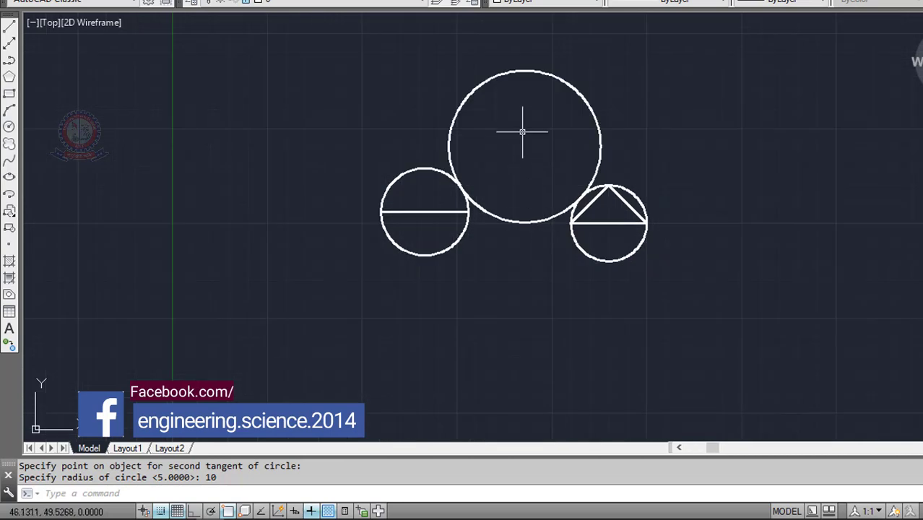
{"action": "scroll", "coordinate": [523, 132], "scroll_direction": "up", "scroll_amount": 2}
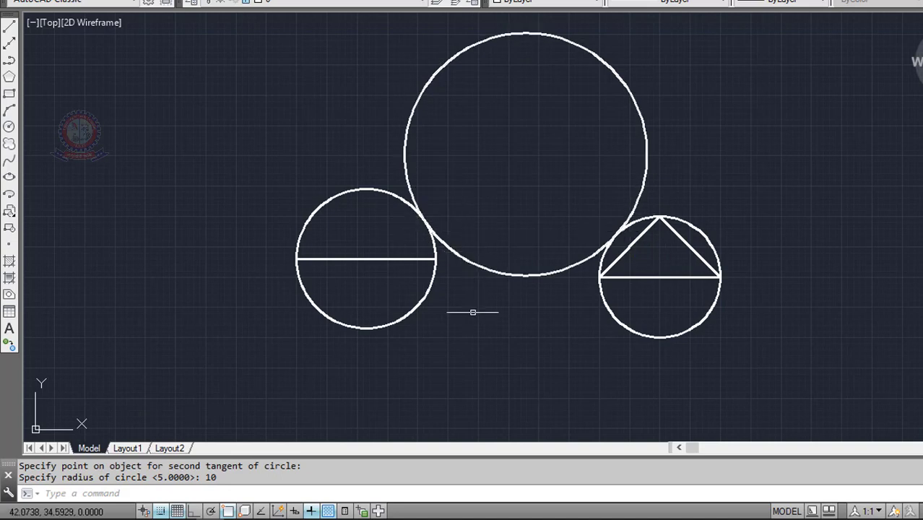
{"action": "scroll", "coordinate": [469, 321], "scroll_direction": "up", "scroll_amount": 2}
{"action": "scroll", "coordinate": [470, 322], "scroll_direction": "down", "scroll_amount": 2}
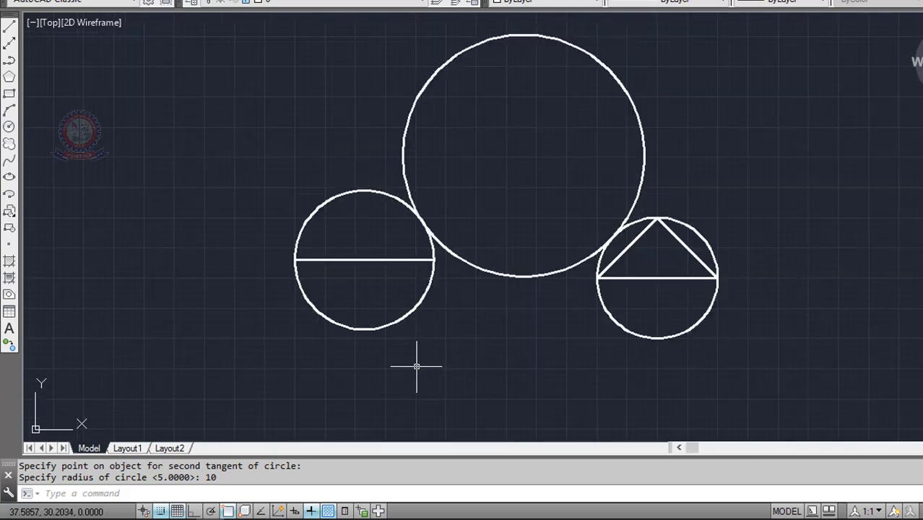
Draw a radius-10 TTR circle tangent to both circles' lower edges, then pan to show everything
{"action": "type", "text": "c"}
{"action": "key", "text": "Return"}
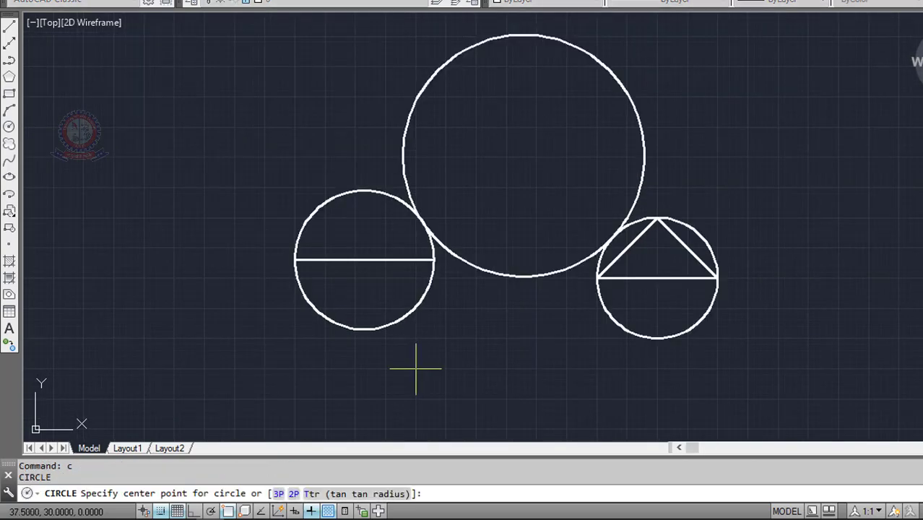
{"action": "type", "text": "ttr"}
{"action": "key", "text": "Return"}
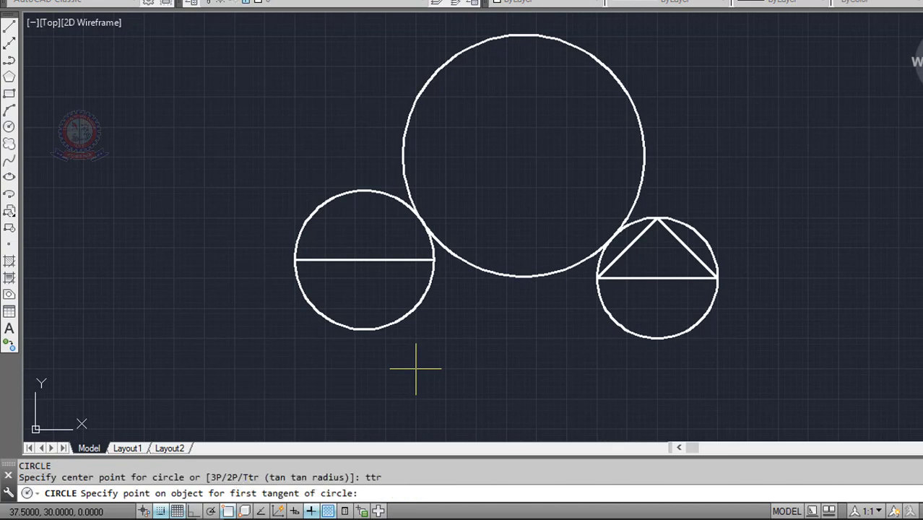
{"action": "left_click", "coordinate": [422, 302]}
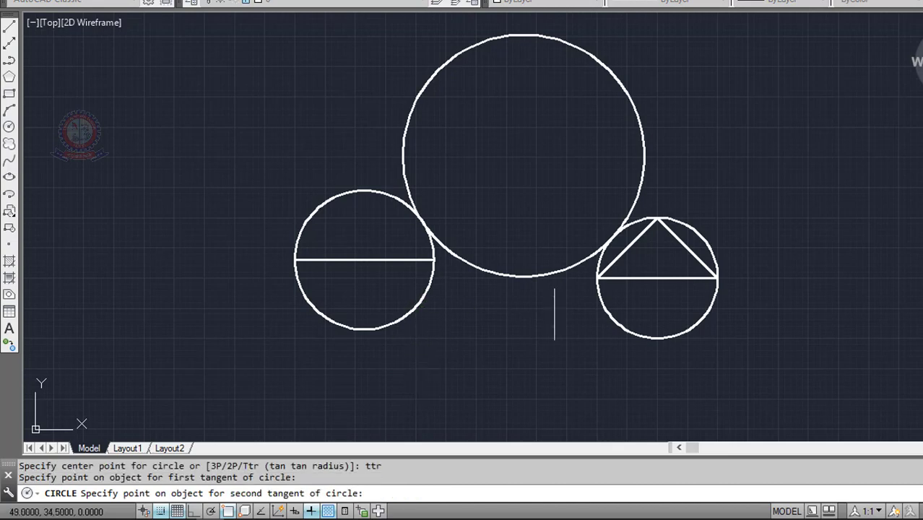
{"action": "left_click", "coordinate": [596, 313]}
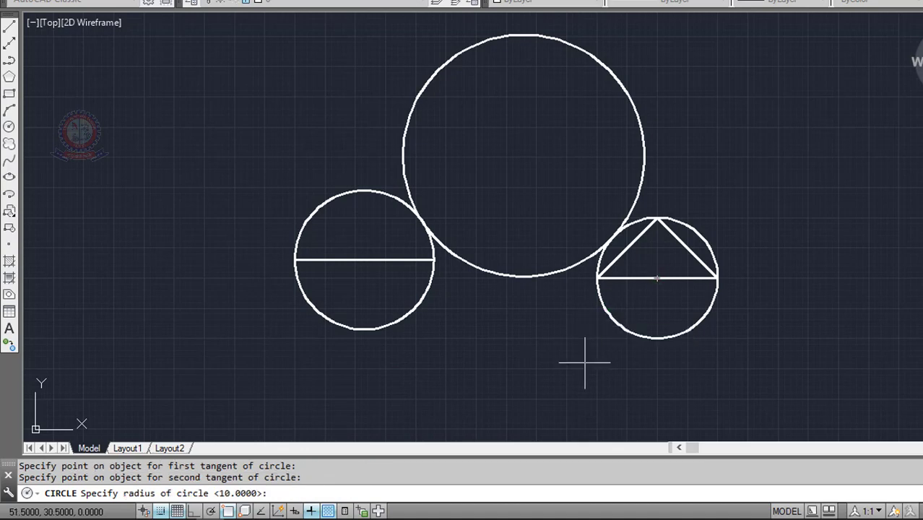
{"action": "type", "text": "10"}
{"action": "key", "text": "Return"}
{"action": "scroll", "coordinate": [571, 370], "scroll_direction": "down", "scroll_amount": 2}
{"action": "scroll", "coordinate": [547, 377], "scroll_direction": "up", "scroll_amount": 2}
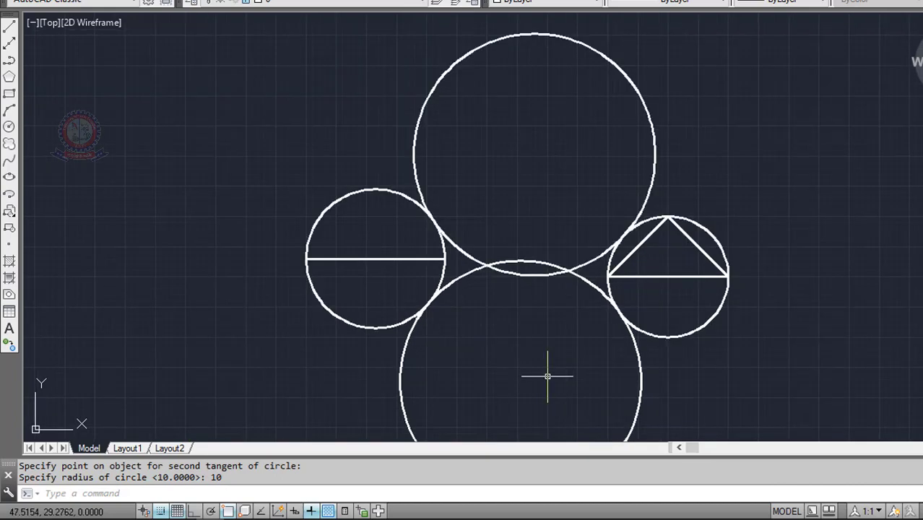
{"action": "middle_click_drag", "start_coordinate": [548, 376], "coordinate": [532, 288]}
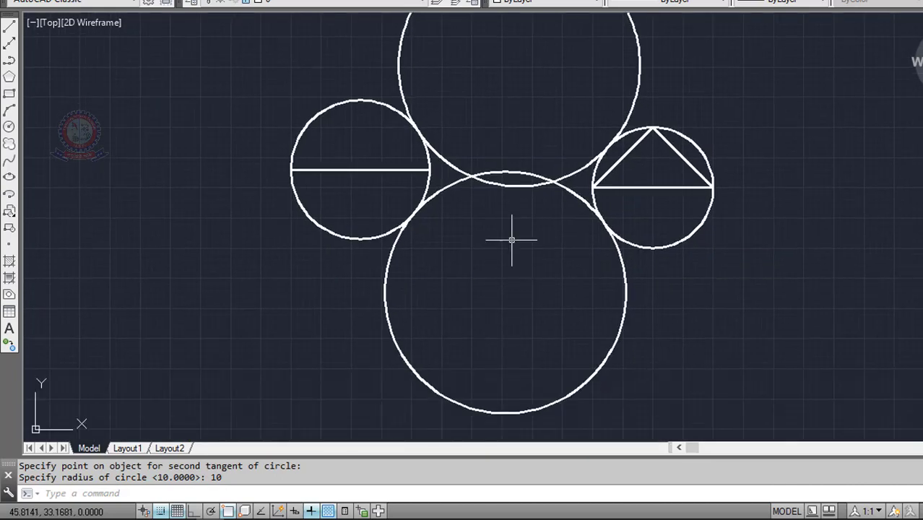
{"action": "middle_click_drag", "start_coordinate": [457, 212], "coordinate": [436, 258]}
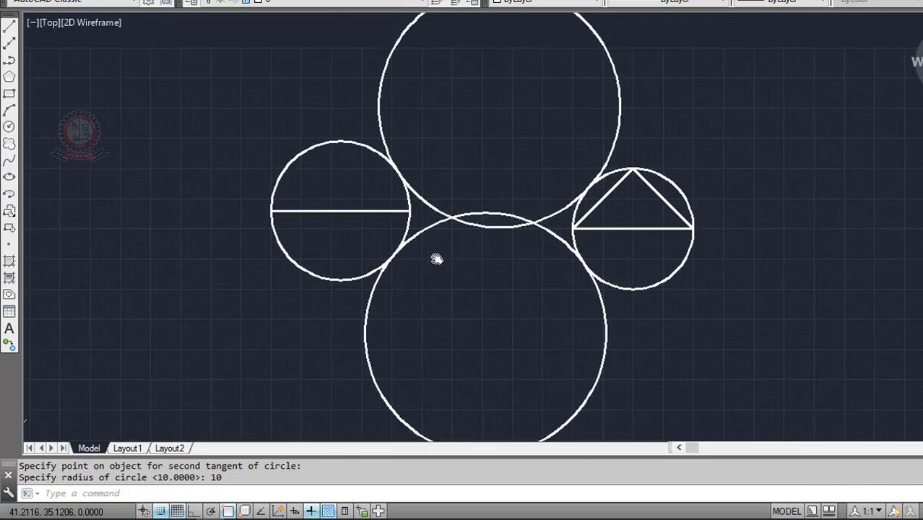